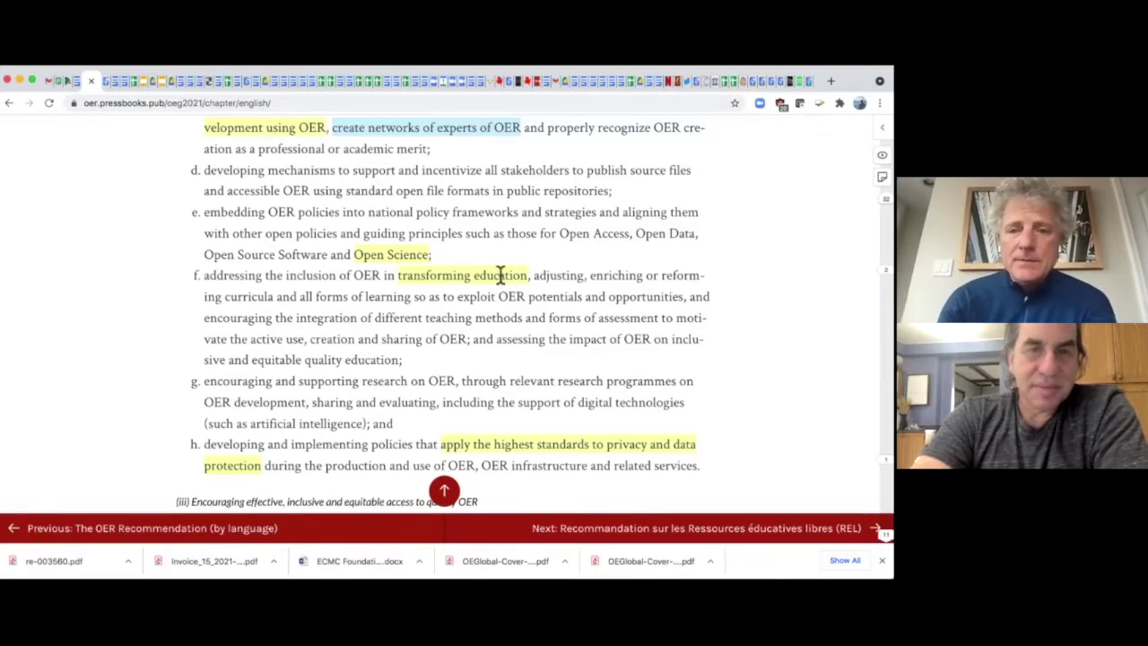
Open the annotations attached to the highlighted phrases "transforming education" and "Open Science" in the English OER Recommendation
left_click(499, 274)
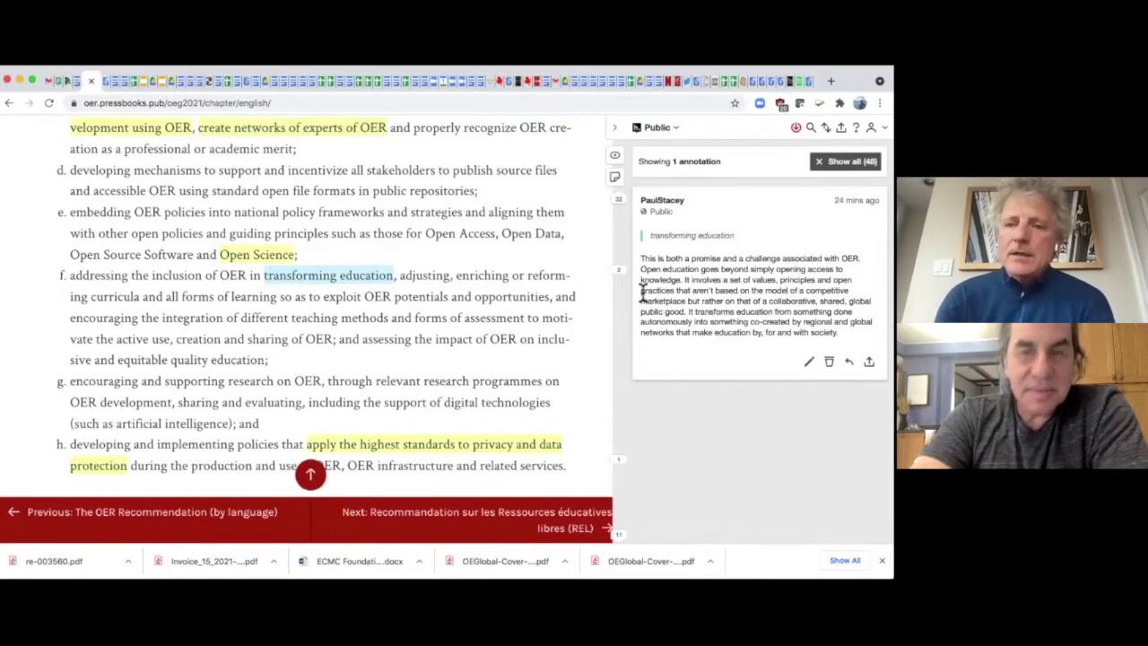
scroll(642, 296, "up", 1)
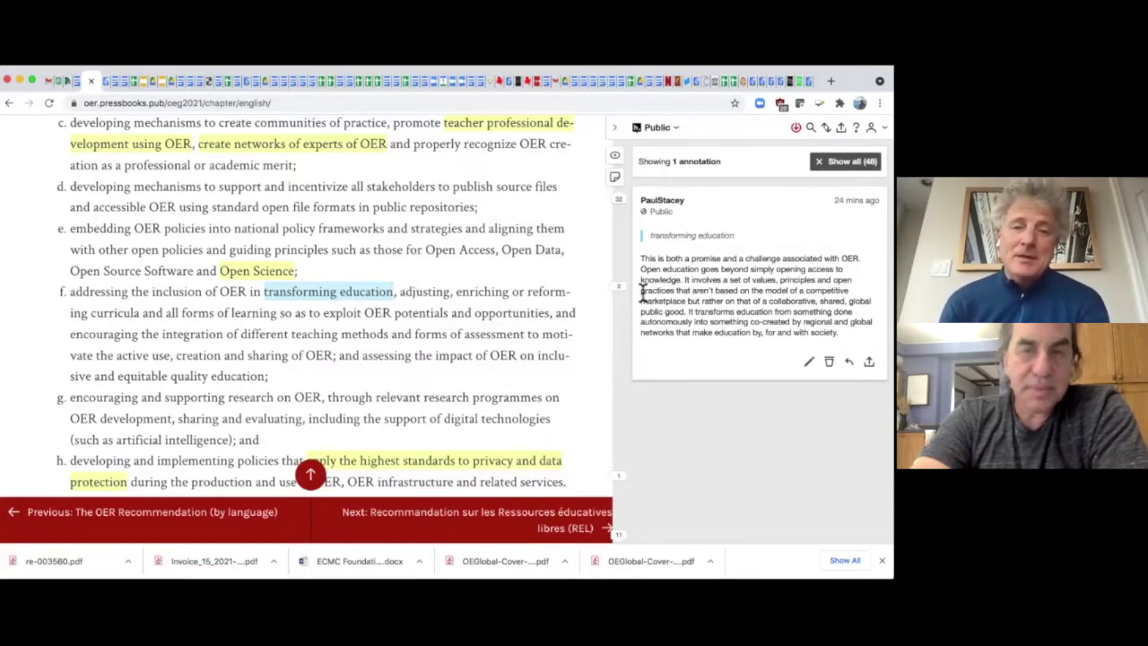
left_click(250, 276)
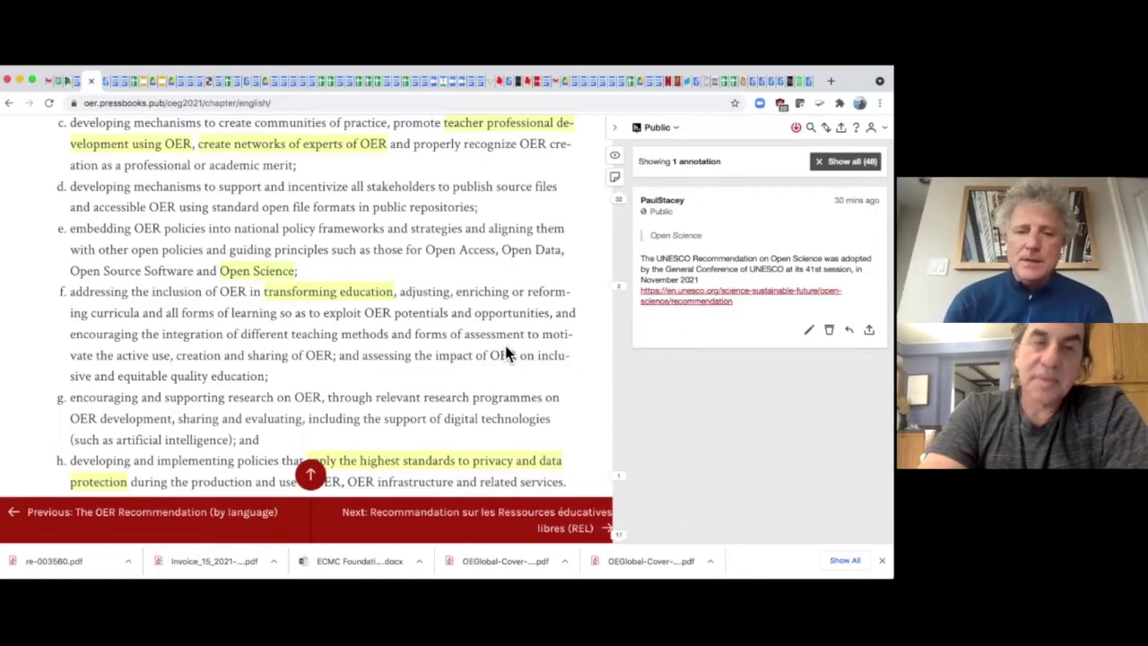
View the annotations on "teacher professional development using OER" and "create networks of experts of OER" in item c
scroll(506, 355, "up", 3)
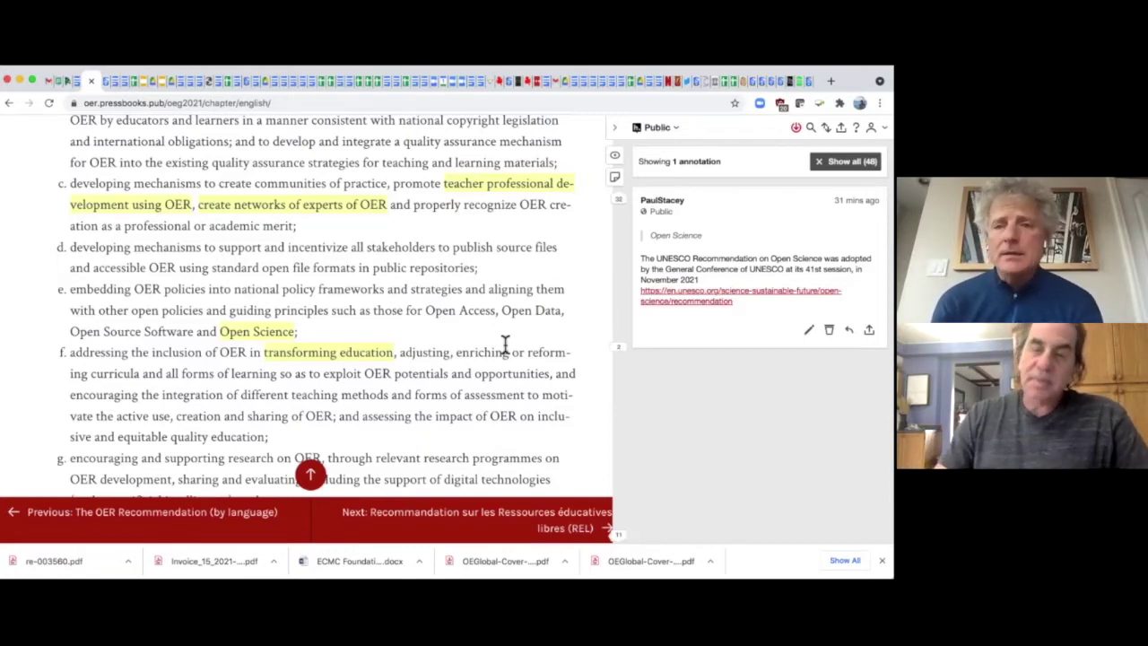
left_click(524, 200)
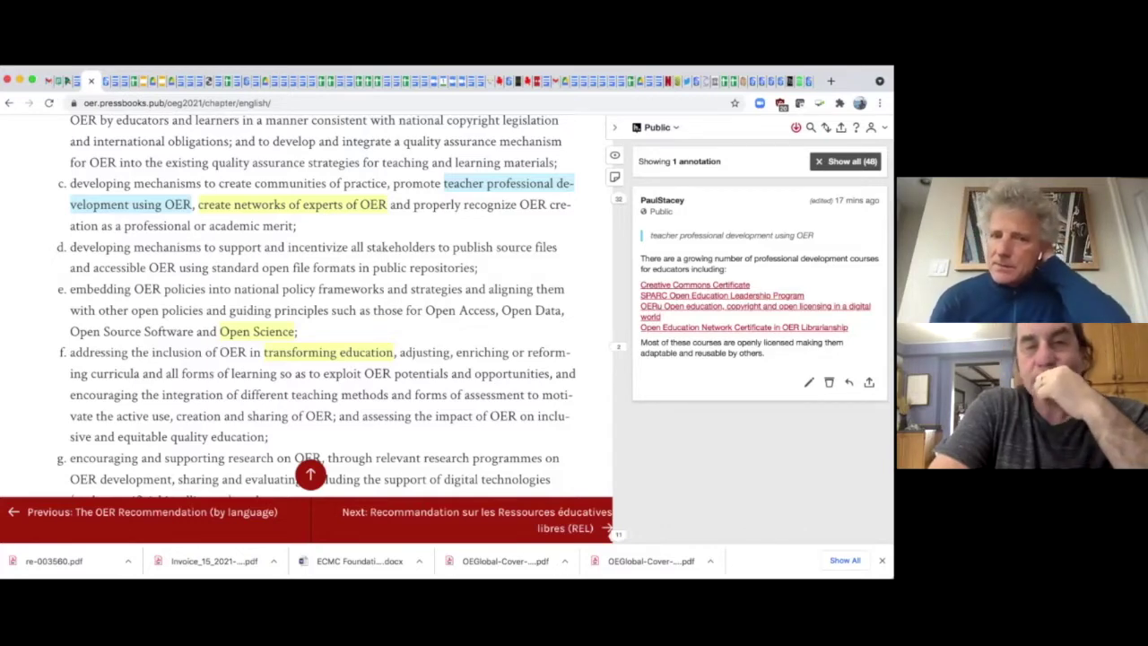
left_click(356, 213)
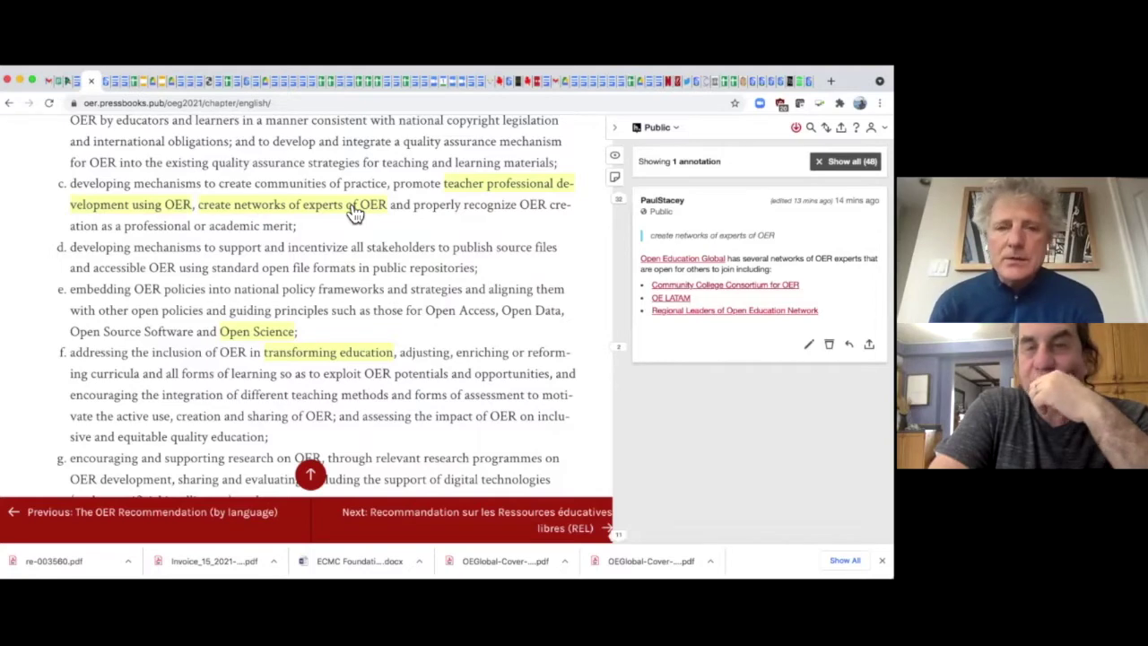
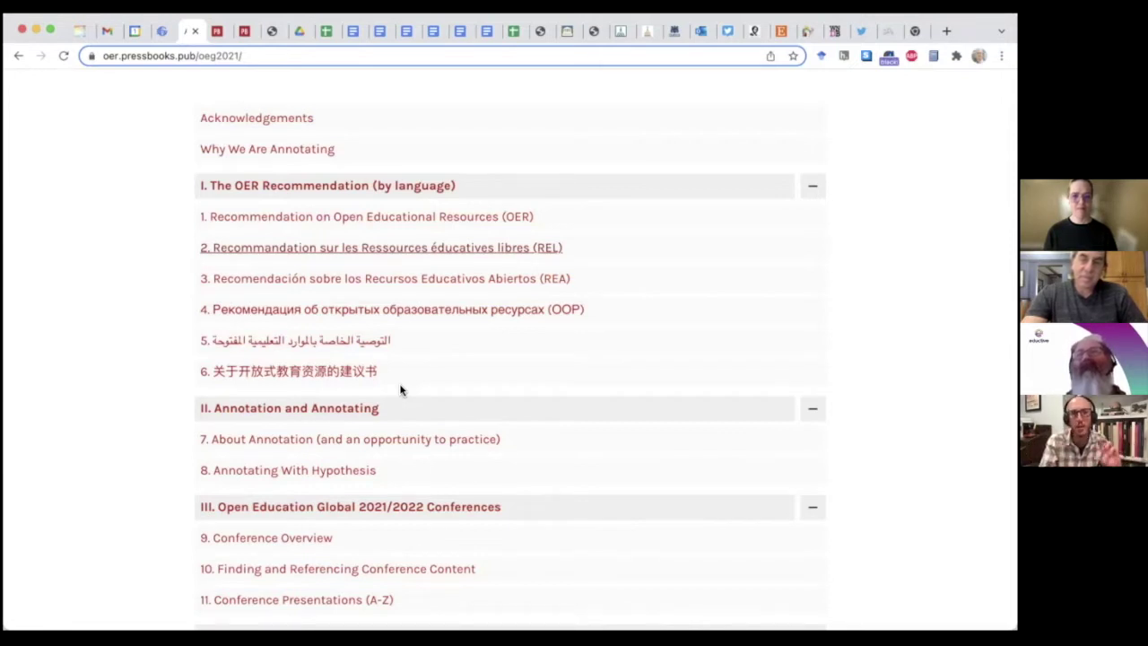
Look through the book's table of contents, from the language versions of the Recommendation to the Rapporteur Reports
scroll(401, 390, "down", 1)
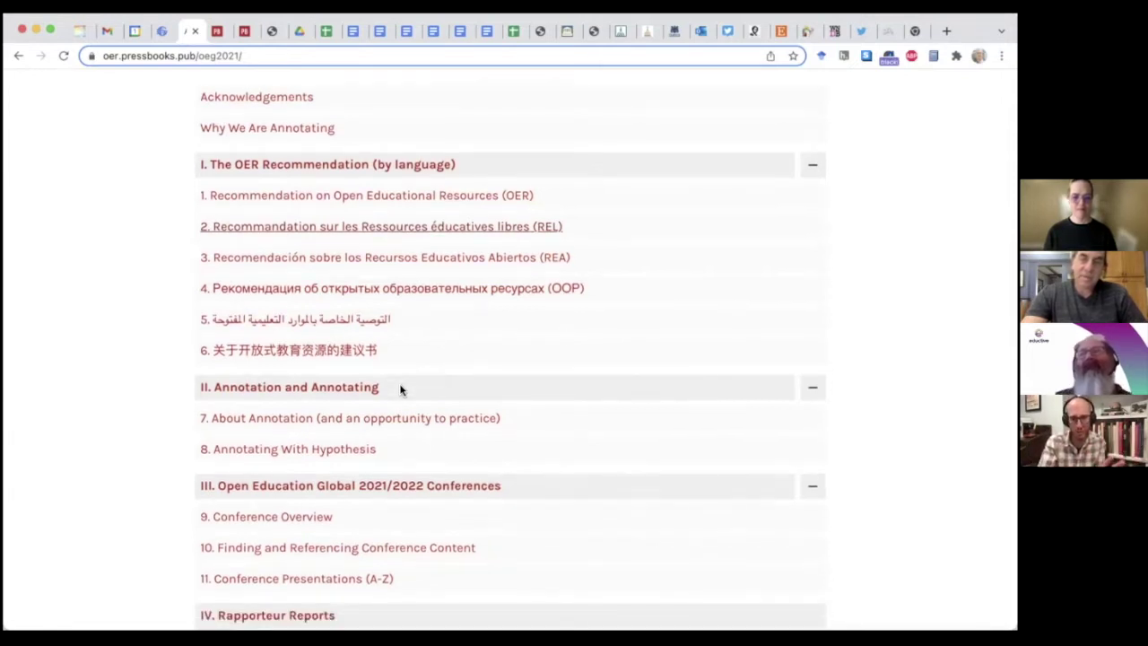
scroll(401, 390, "down", 2)
scroll(401, 389, "down", 2)
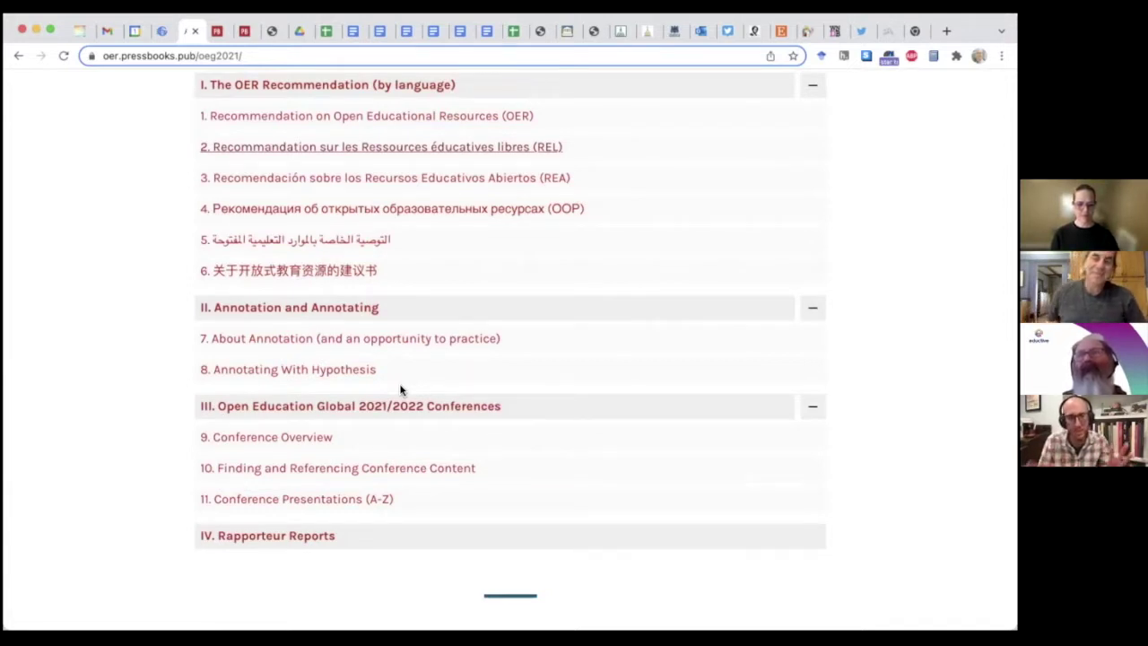
scroll(400, 390, "down", 2)
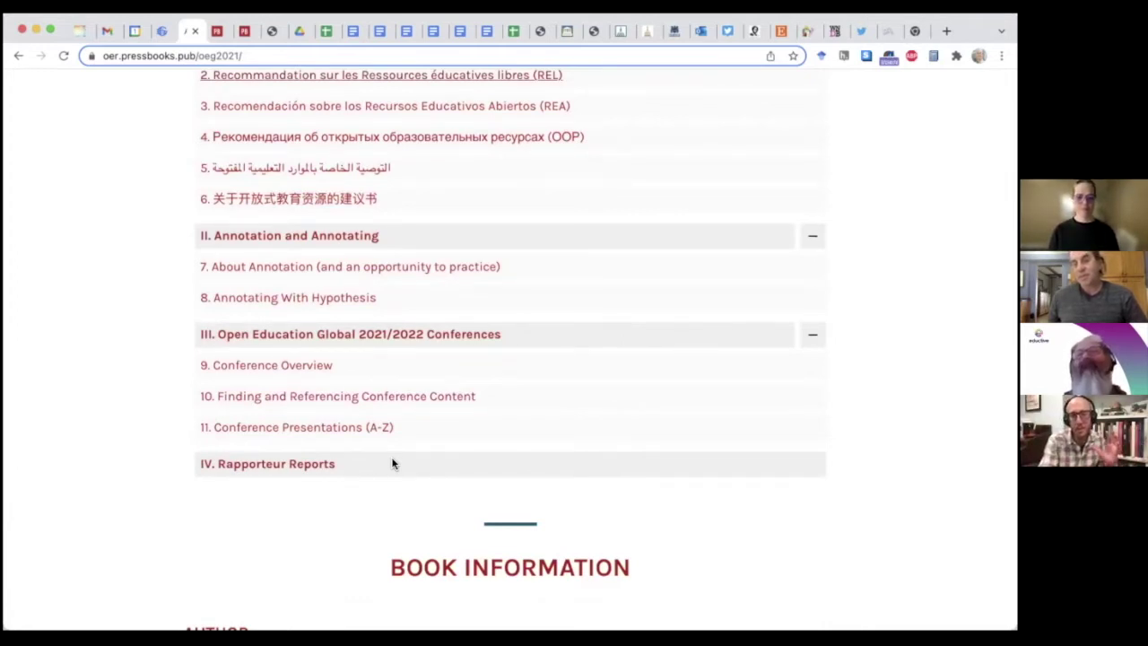
scroll(395, 464, "up", 4)
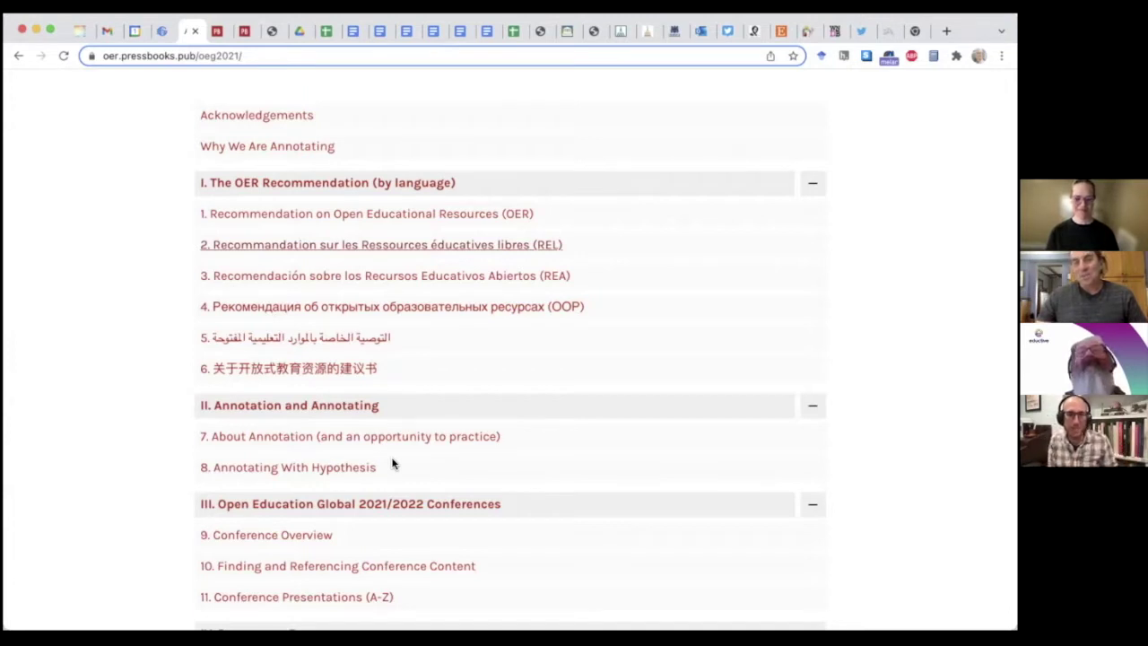
scroll(392, 464, "down", 1)
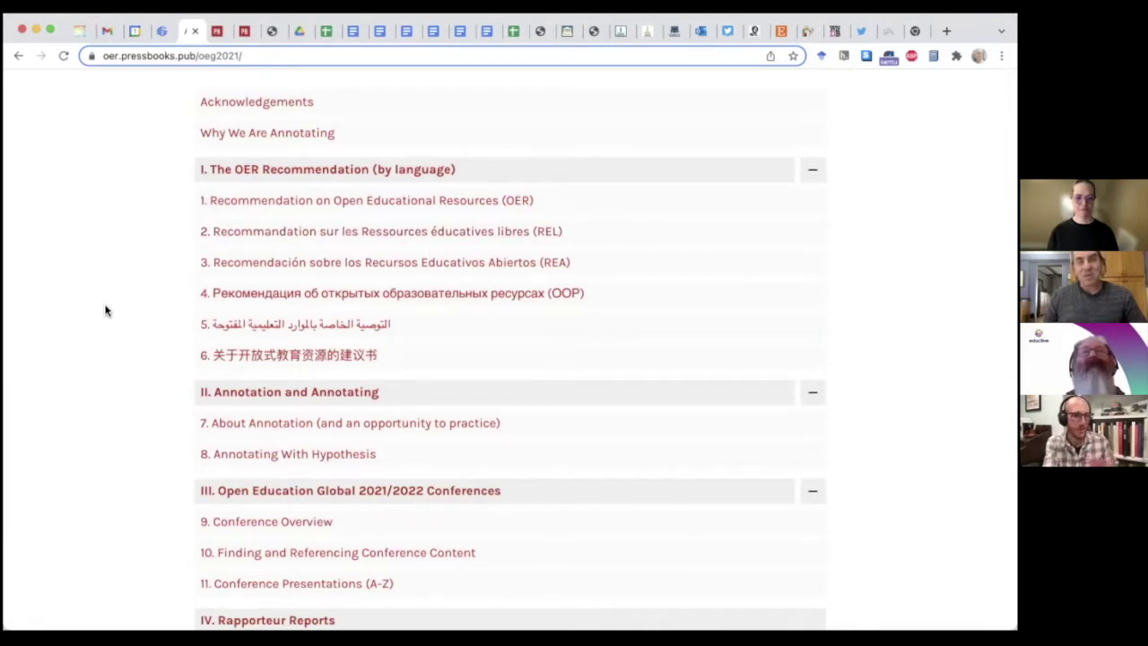
scroll(105, 310, "down", 3)
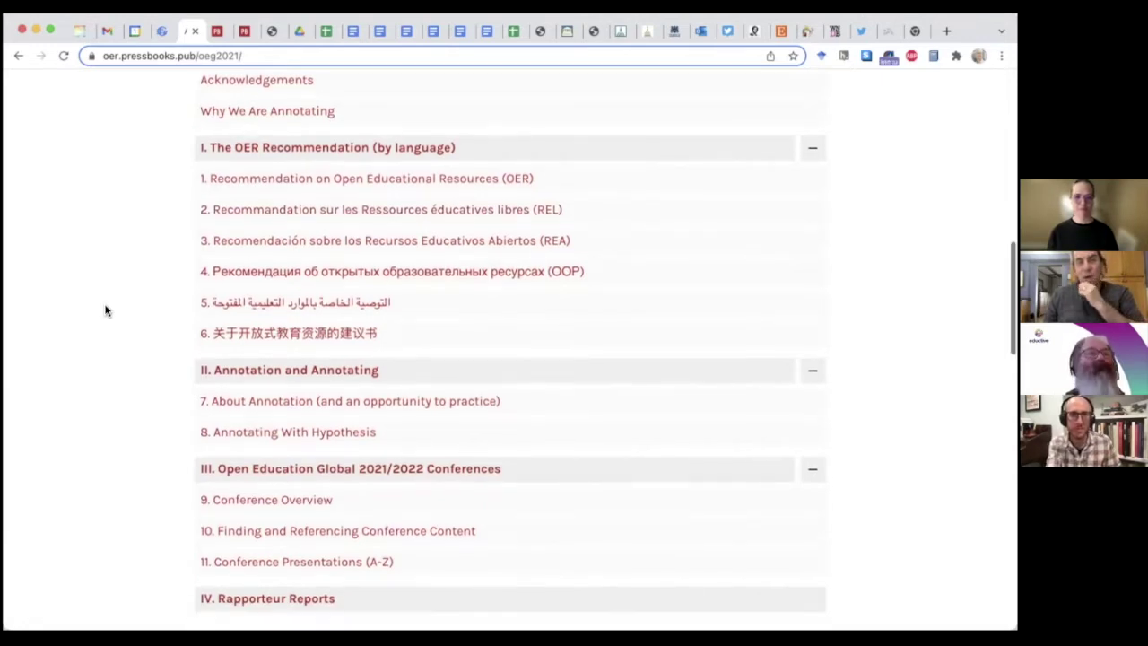
scroll(105, 310, "up", 2)
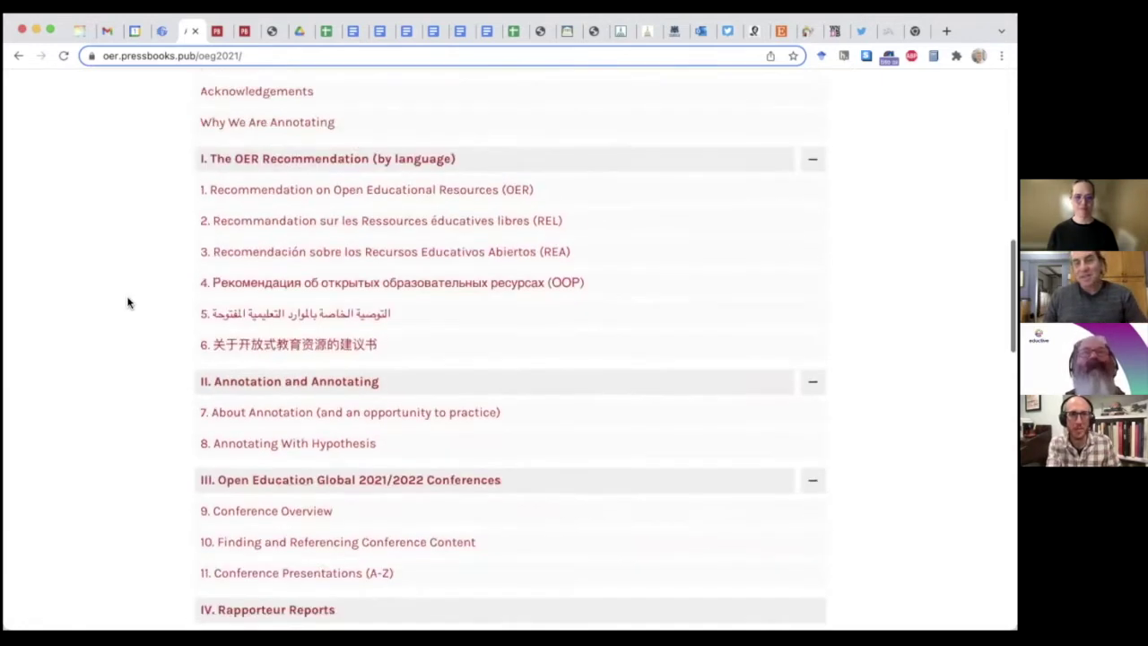
Open the "Why We Are Annotating" chapter in a separate tab and review its aims, invited annotation types and participation guidance
left_click(230, 123, "super")
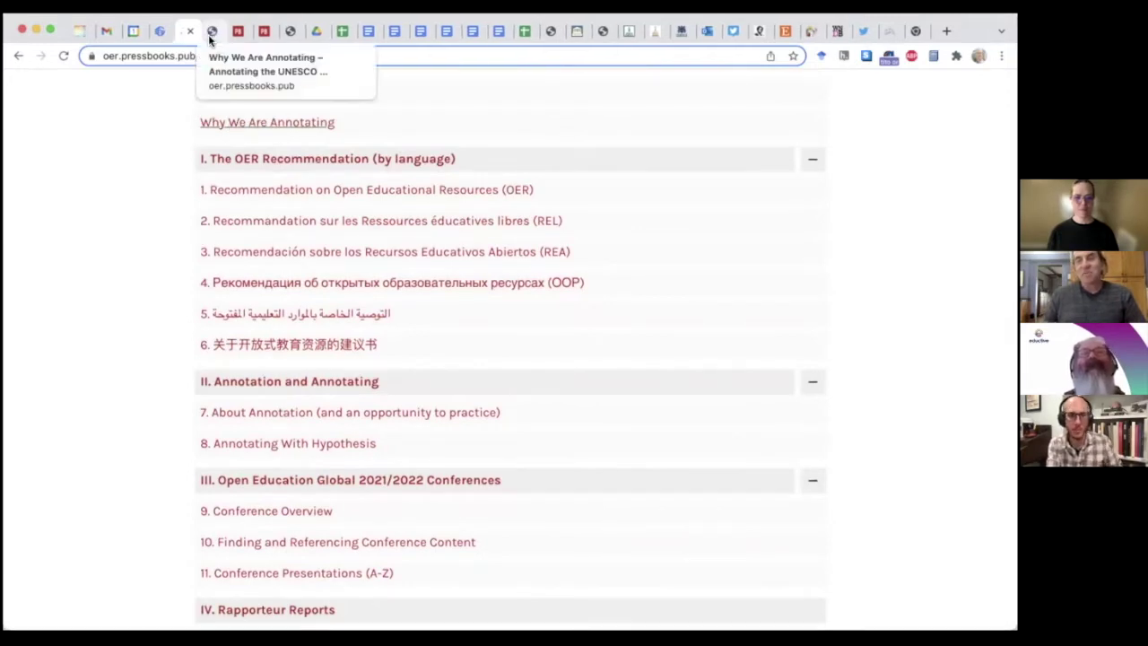
left_click(214, 36)
scroll(285, 332, "down", 5)
scroll(285, 332, "down", 8)
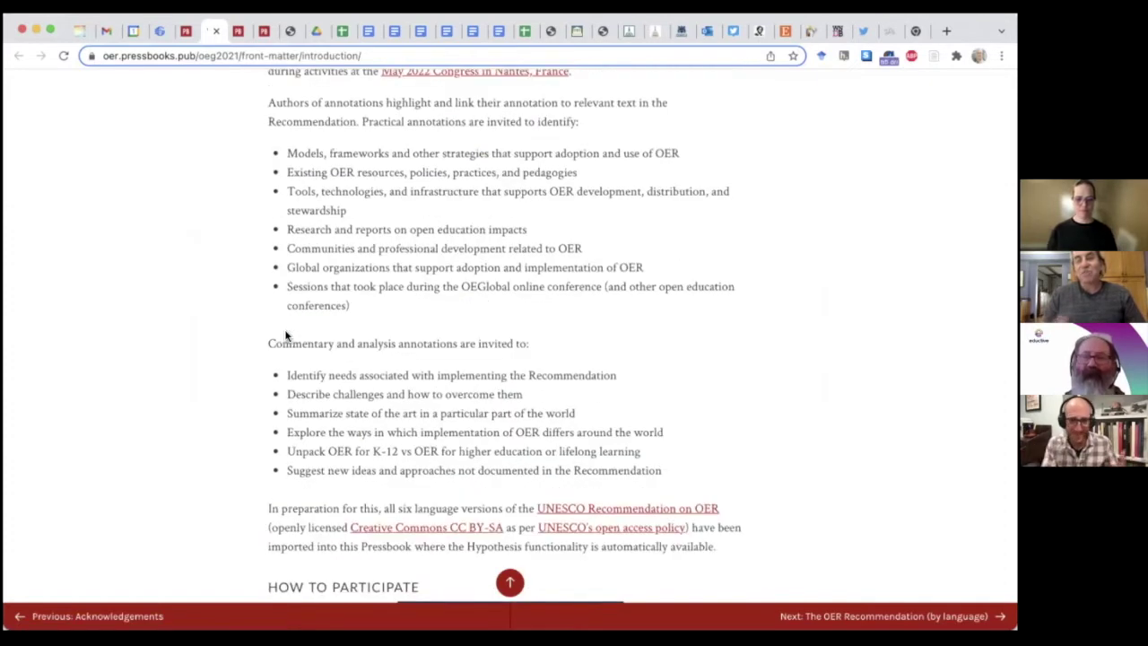
scroll(285, 334, "down", 6)
scroll(285, 337, "down", 2)
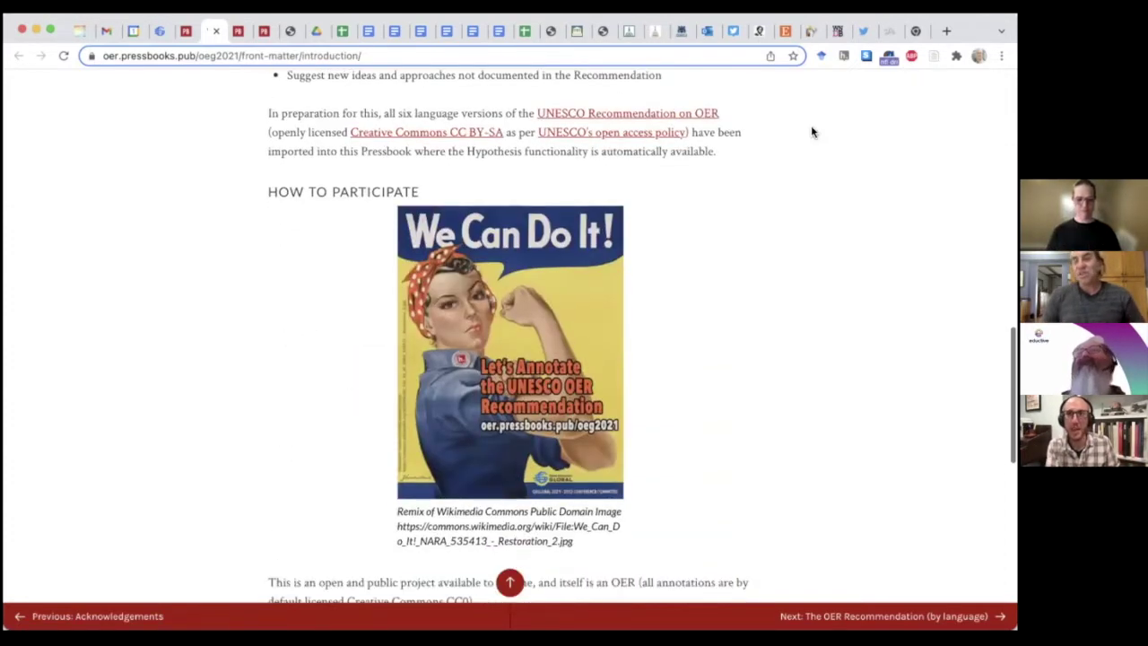
scroll(394, 262, "down", 8)
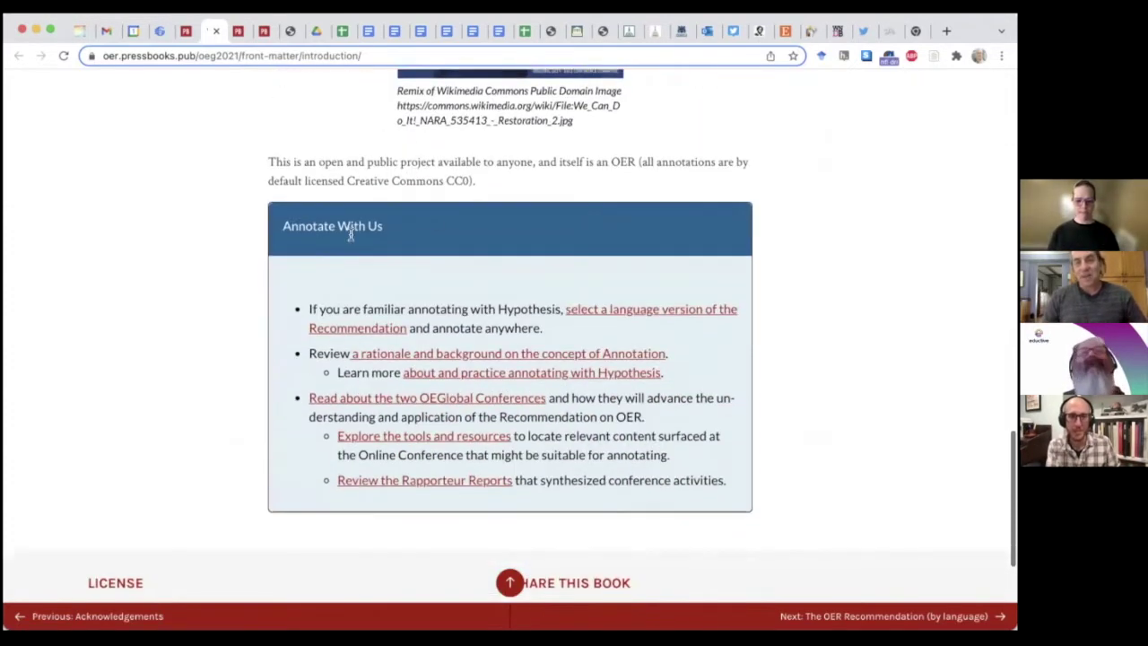
scroll(401, 455, "down", 3)
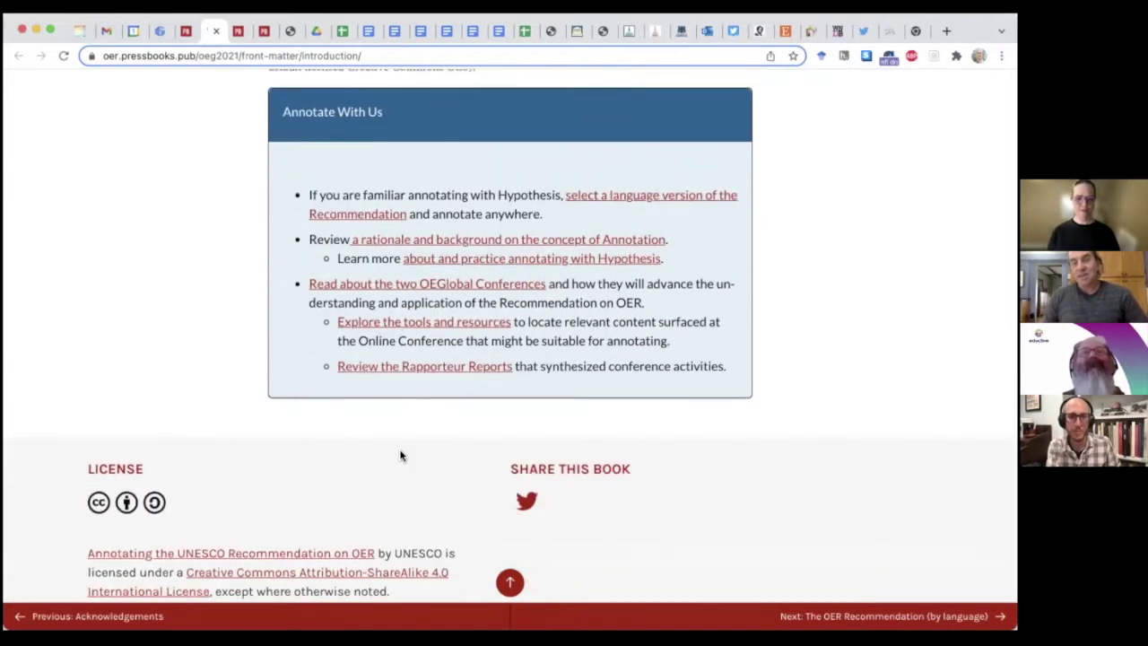
scroll(401, 456, "up", 1)
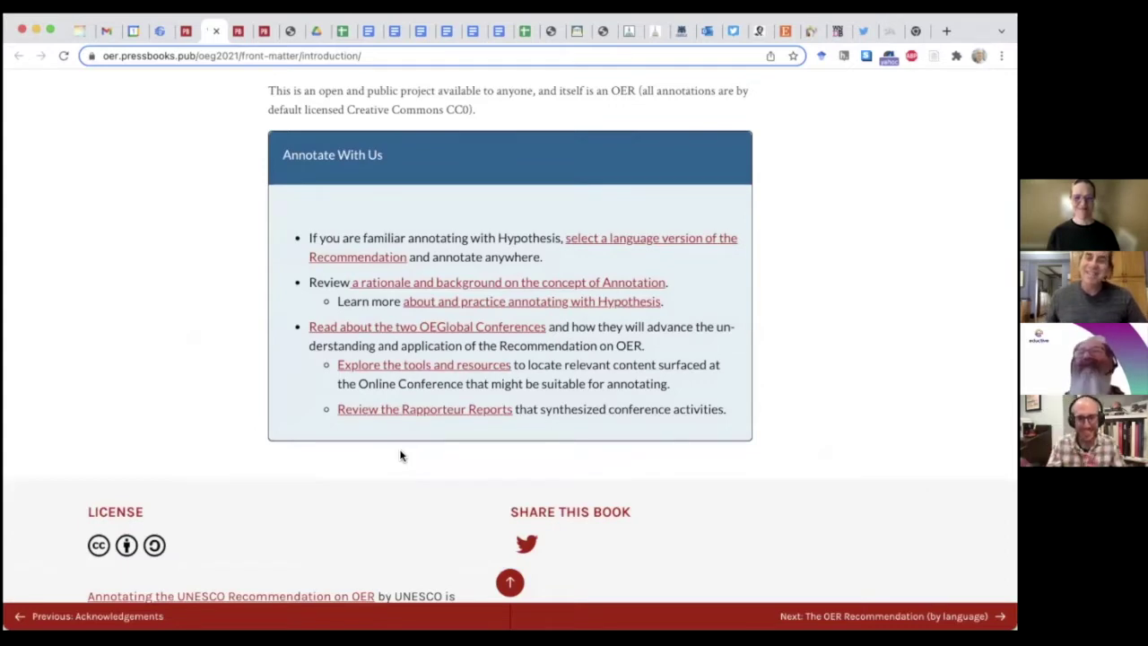
scroll(401, 456, "up", 10)
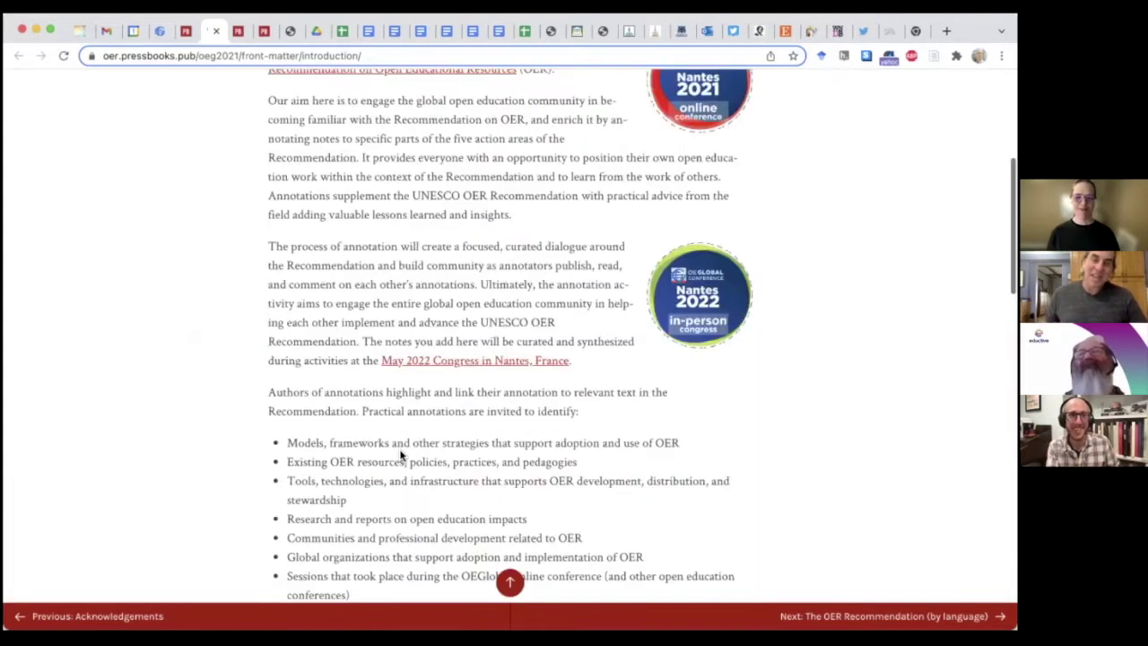
scroll(373, 364, "up", 3)
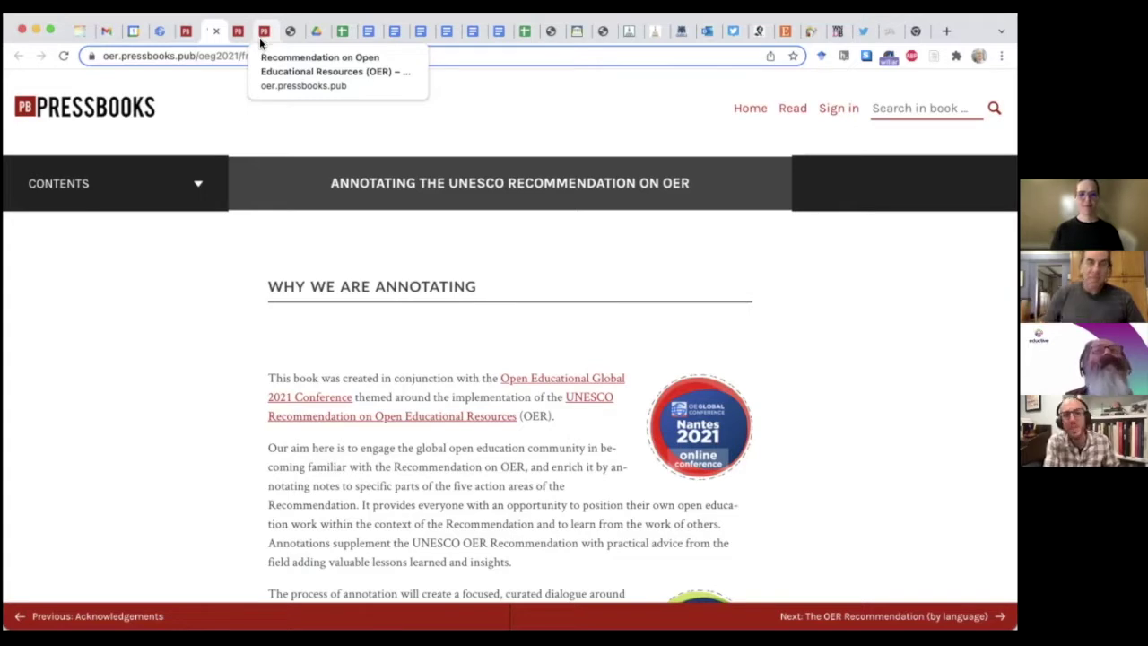
Switch to the open English Recommendation on Open Educational Resources chapter and examine its preamble alongside the first public annotation
left_click(261, 34)
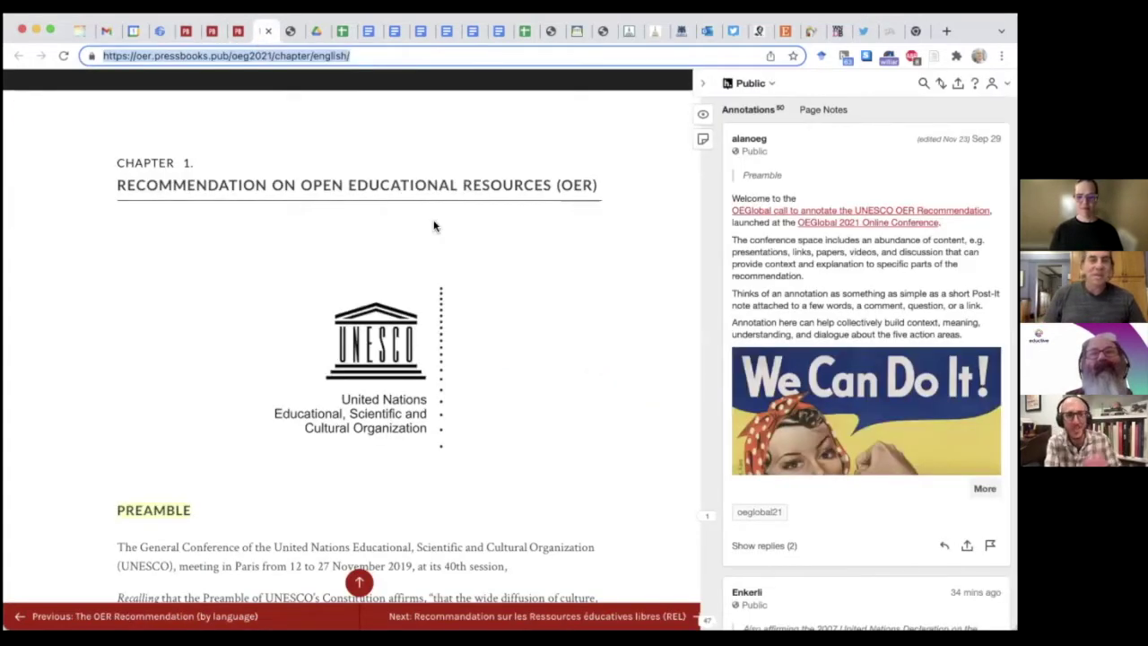
scroll(434, 225, "down", 1)
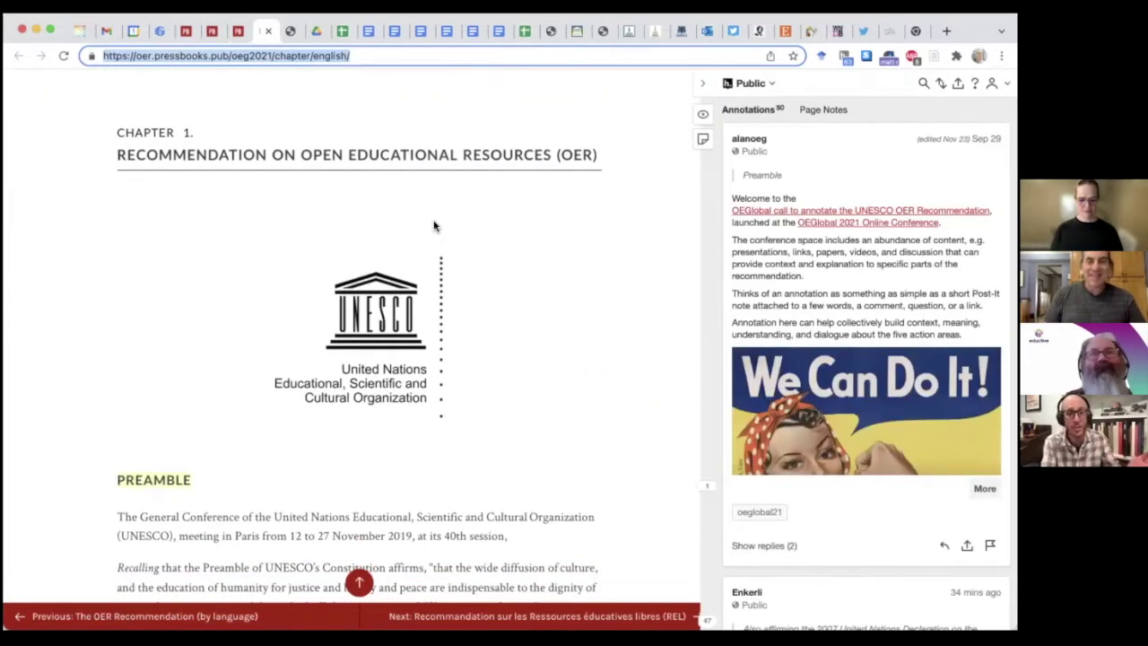
scroll(434, 226, "down", 1)
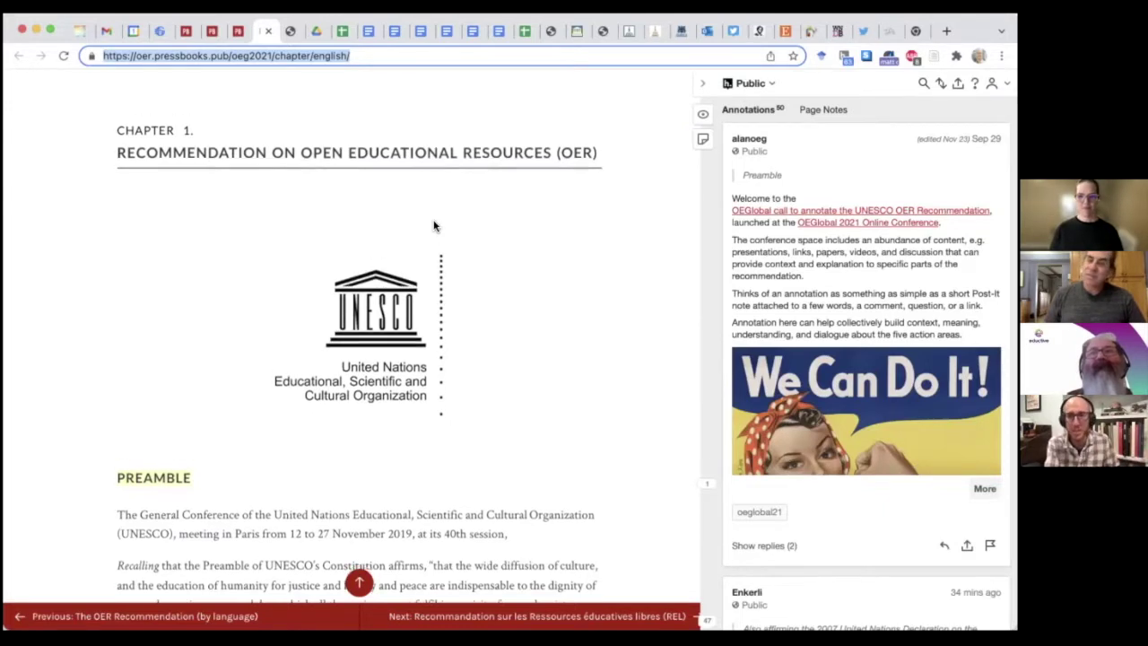
scroll(434, 226, "down", 5)
scroll(434, 226, "down", 5)
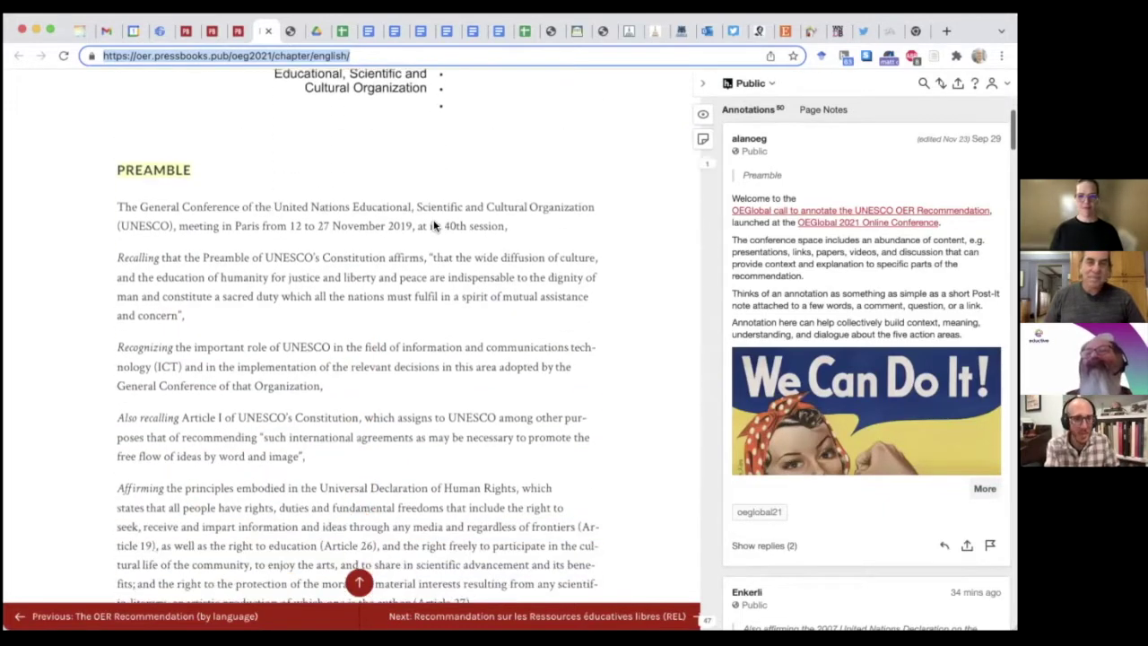
scroll(434, 226, "up", 4)
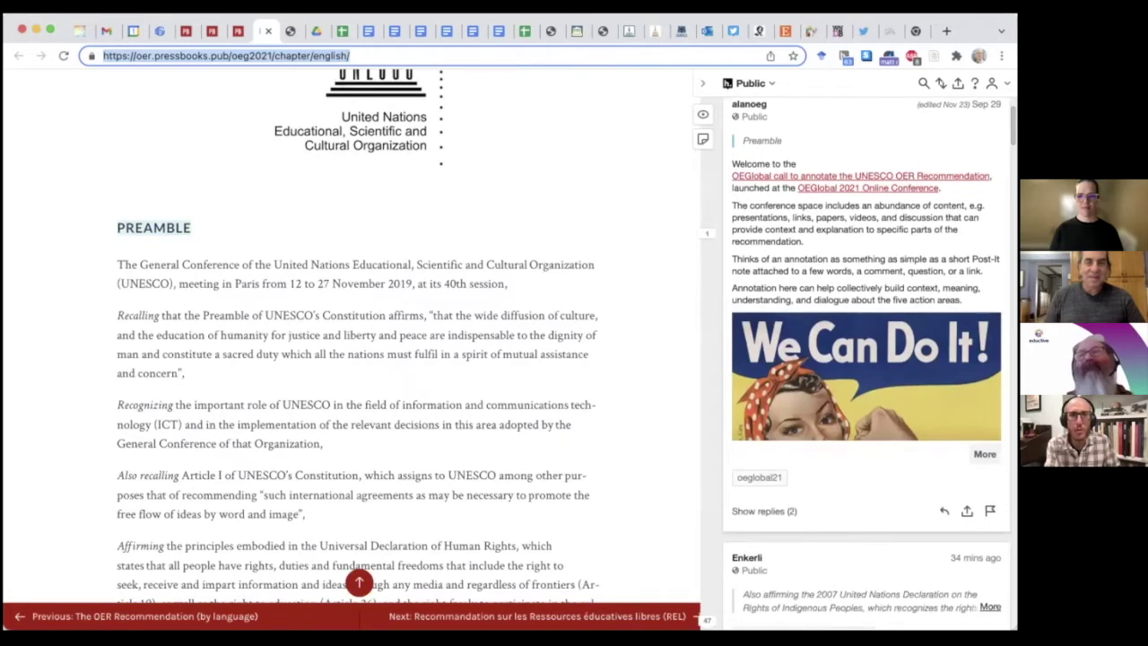
scroll(681, 271, "down", 3)
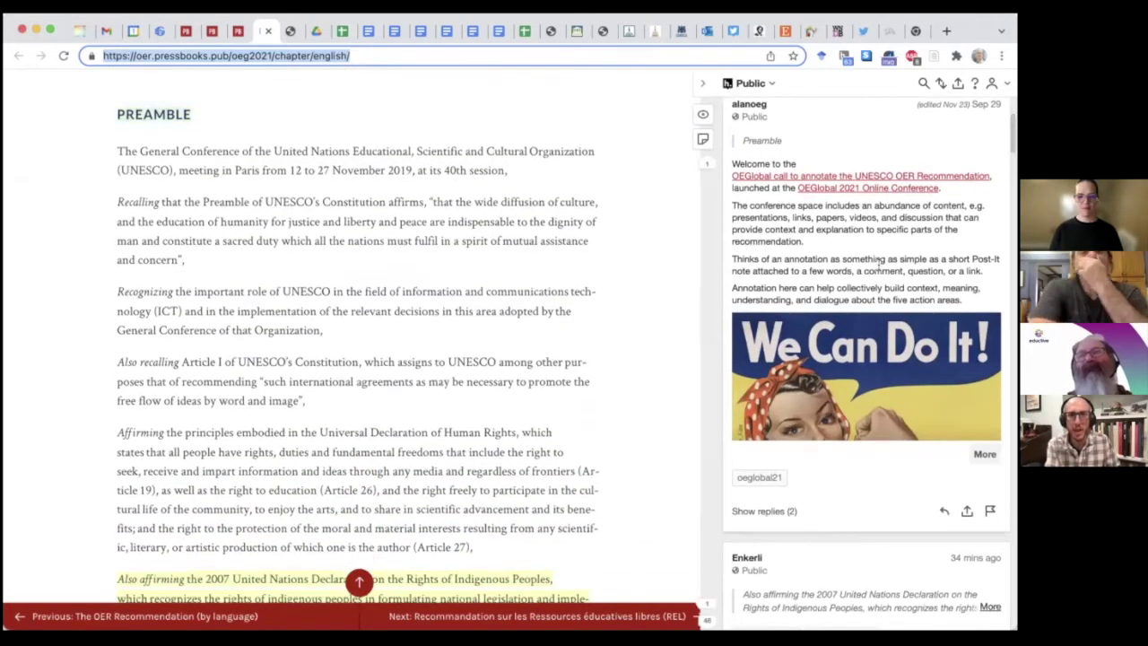
scroll(878, 262, "up", 1)
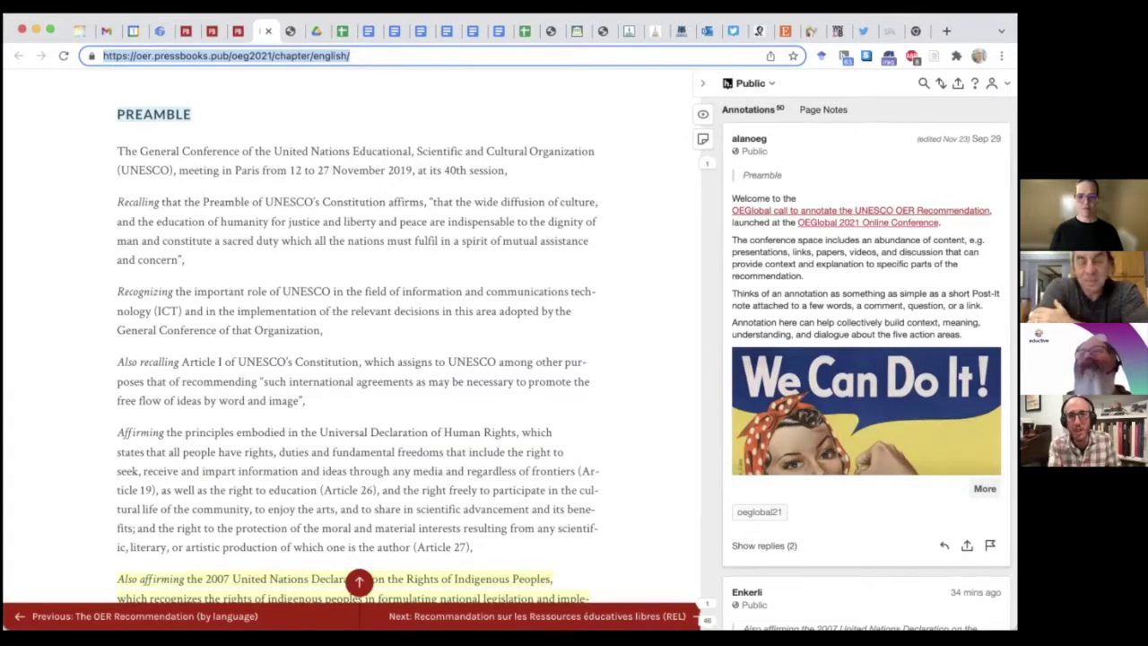
Collapse and reopen the Hypothesis annotation sidebar, and widen it over the chapter text
left_click(702, 83)
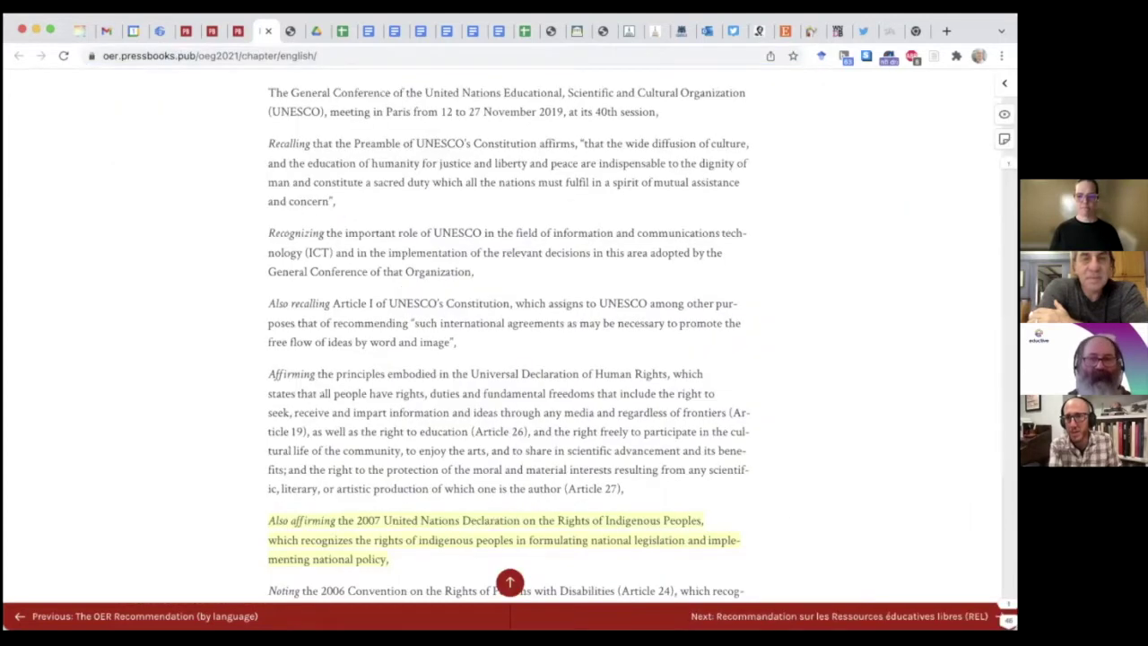
left_click(1005, 83)
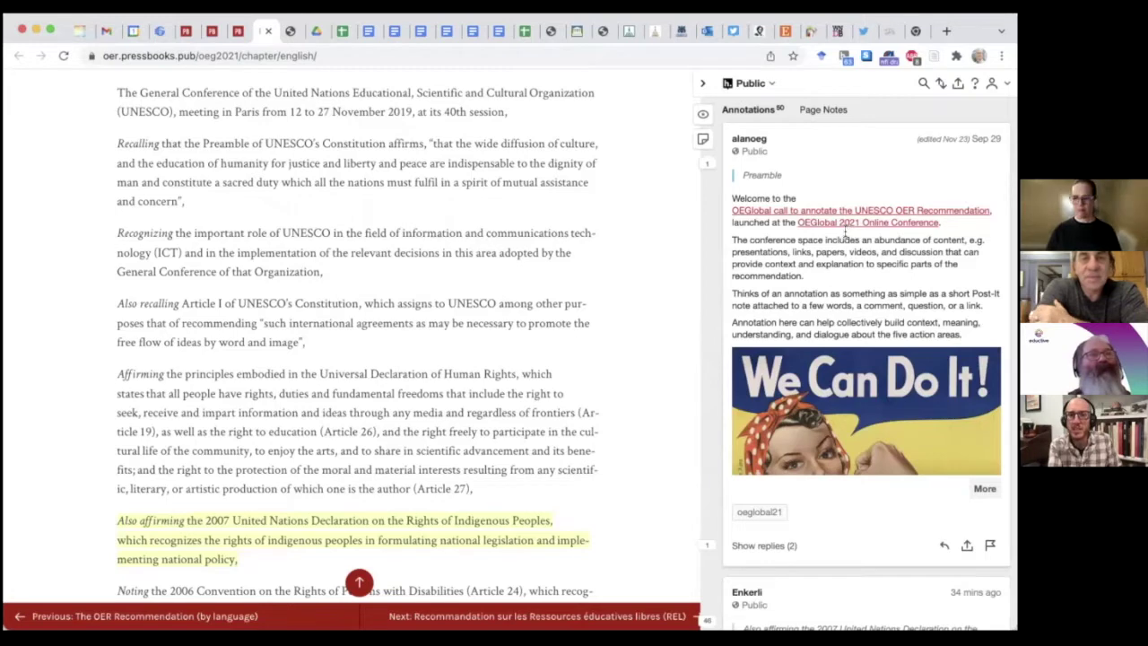
mouse_move(699, 148)
left_mouse_down()
mouse_move(381, 150)
mouse_move(646, 176)
left_mouse_up()
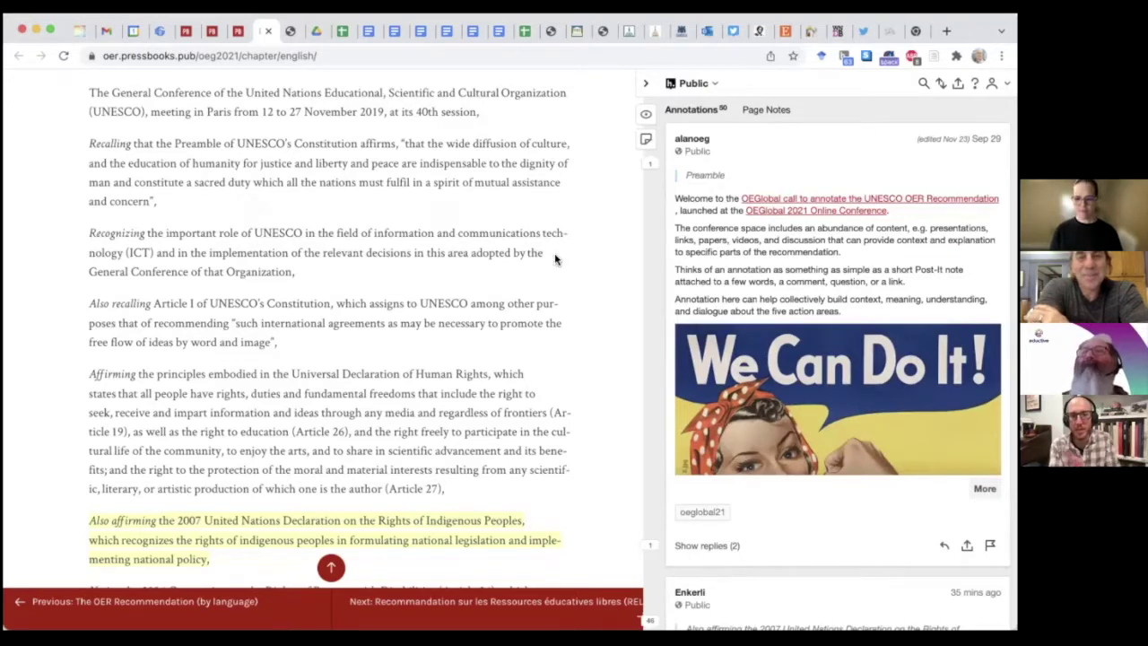
Browse the preamble's highlighted passages and the matching public annotations, including the one on the Rights of Indigenous Peoples
scroll(532, 266, "up", 3)
scroll(533, 267, "down", 2)
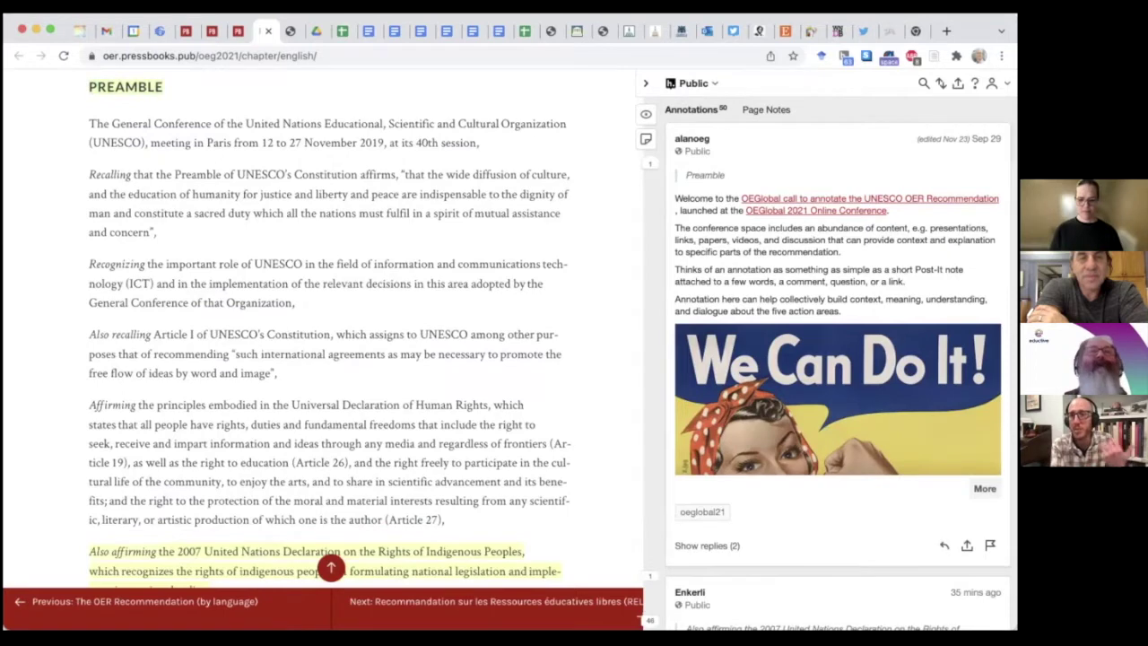
scroll(839, 359, "down", 3)
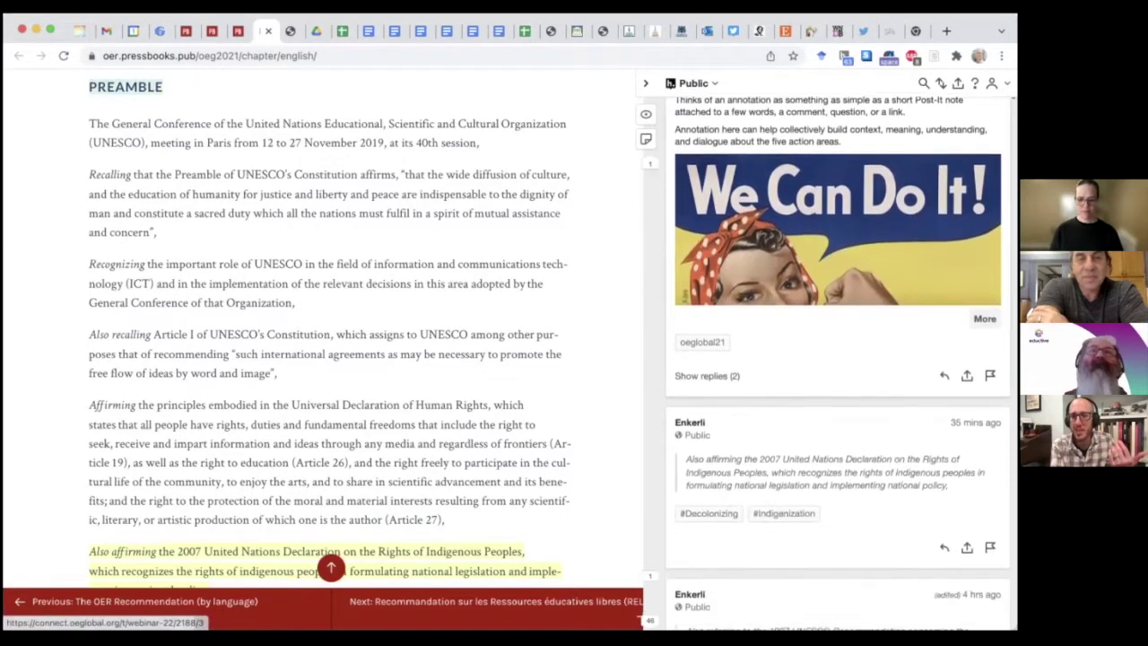
scroll(448, 320, "down", 5)
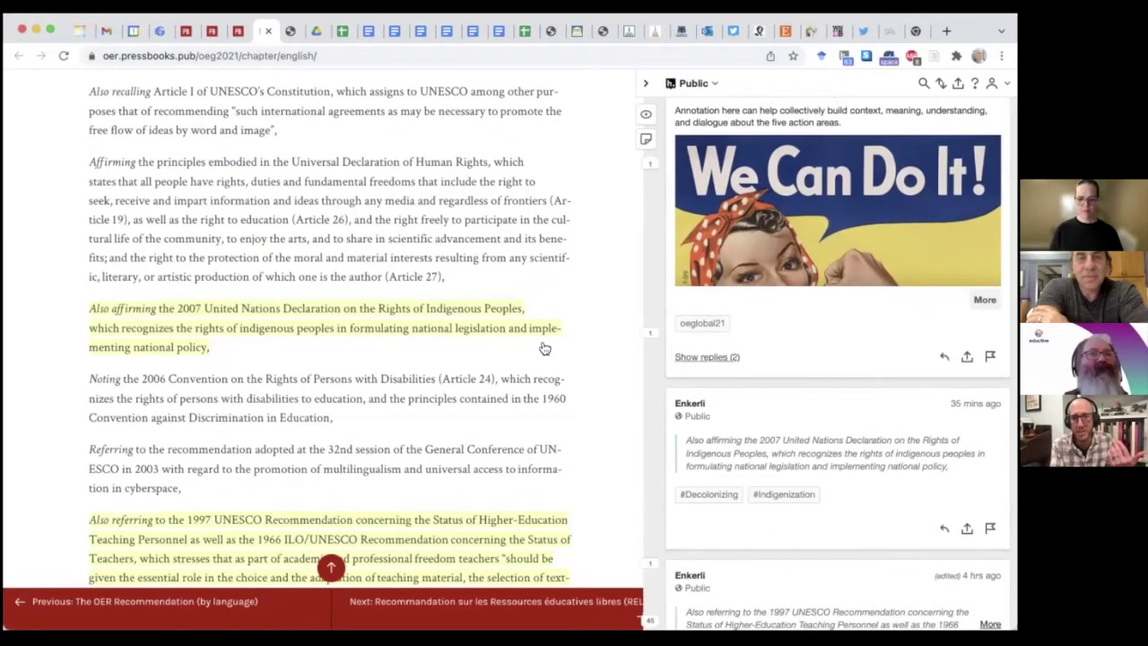
Sort the public annotations by Oldest and review the earliest ones on the action areas and legal or policy frameworks
scroll(525, 372, "down", 2)
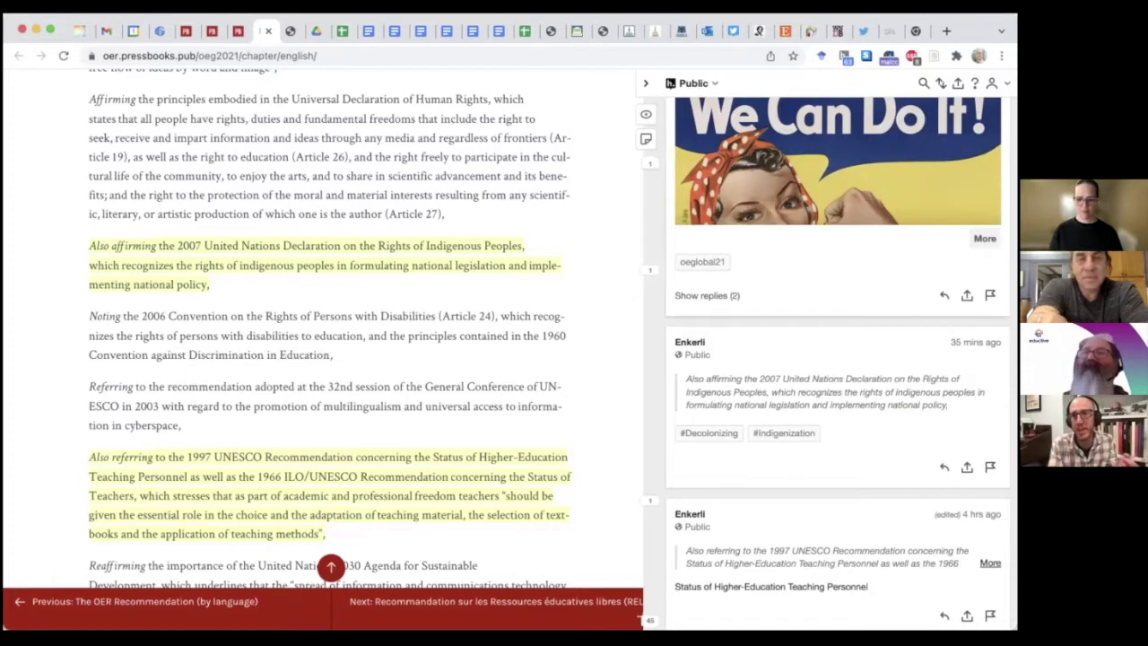
left_click(940, 83)
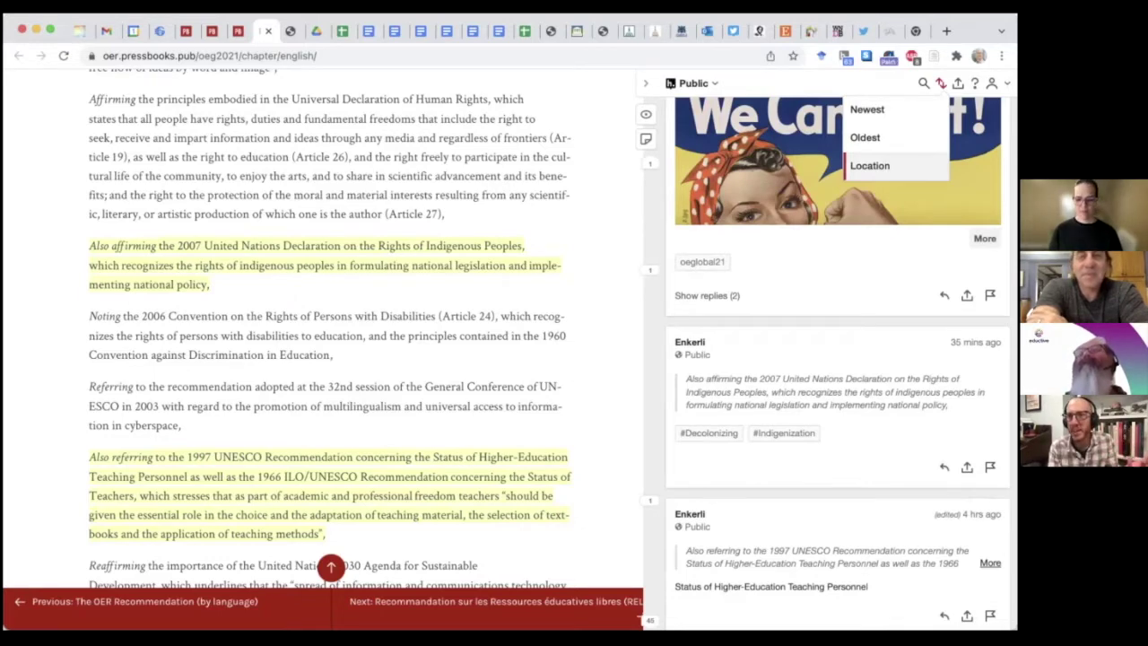
left_click(866, 138)
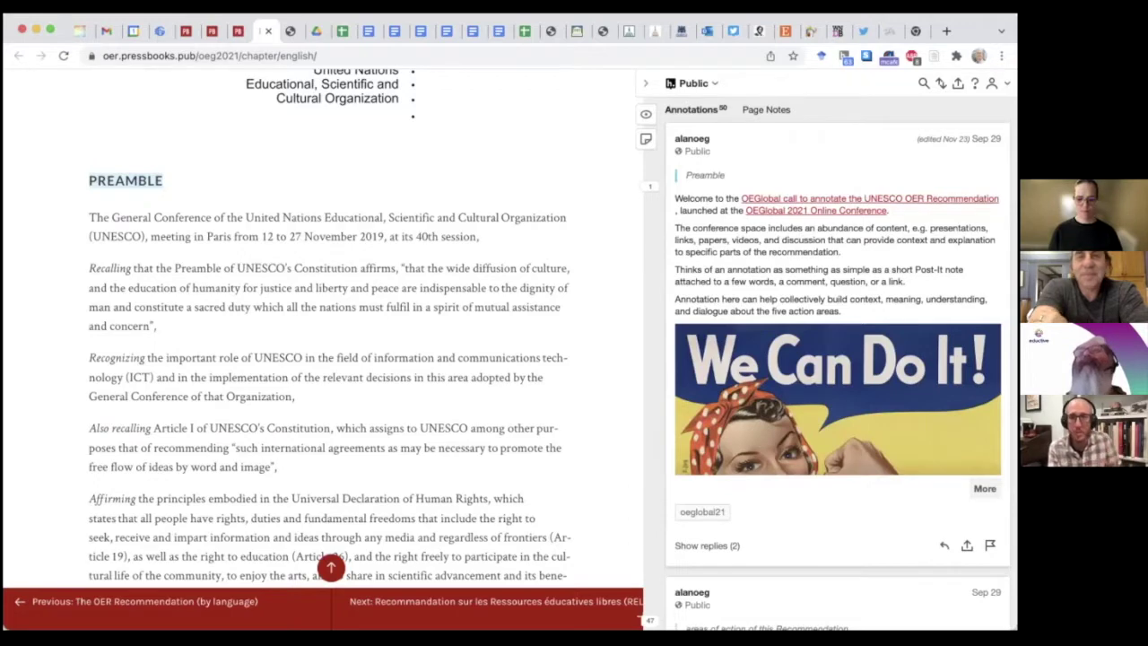
scroll(877, 413, "down", 4)
scroll(877, 412, "down", 3)
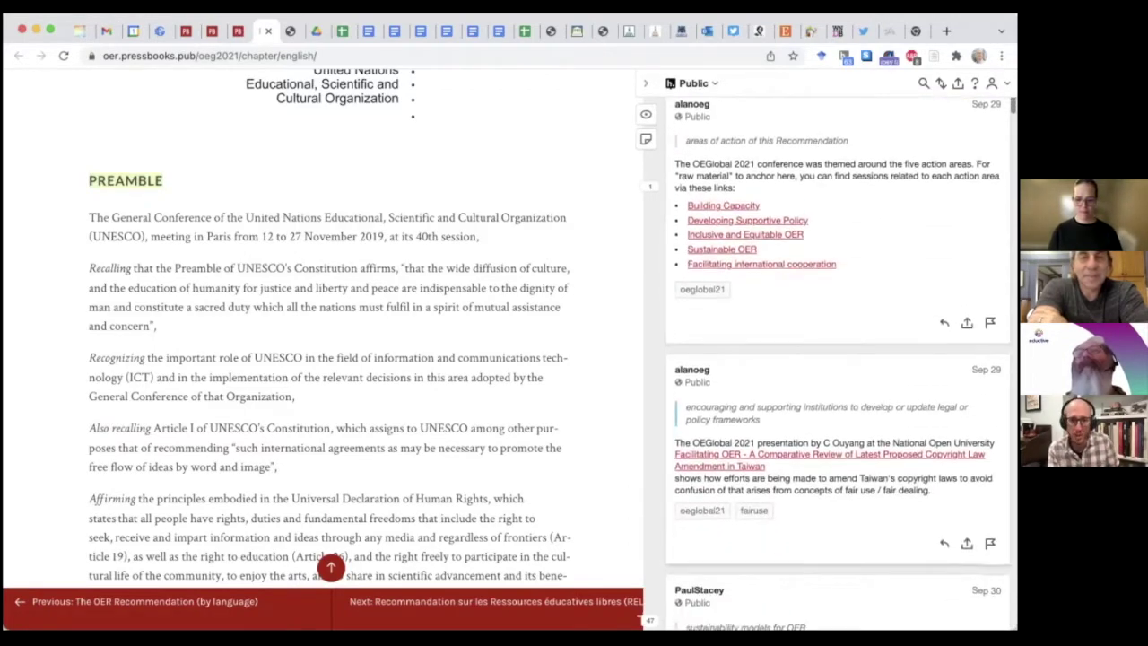
scroll(841, 363, "down", 1)
scroll(841, 363, "down", 1)
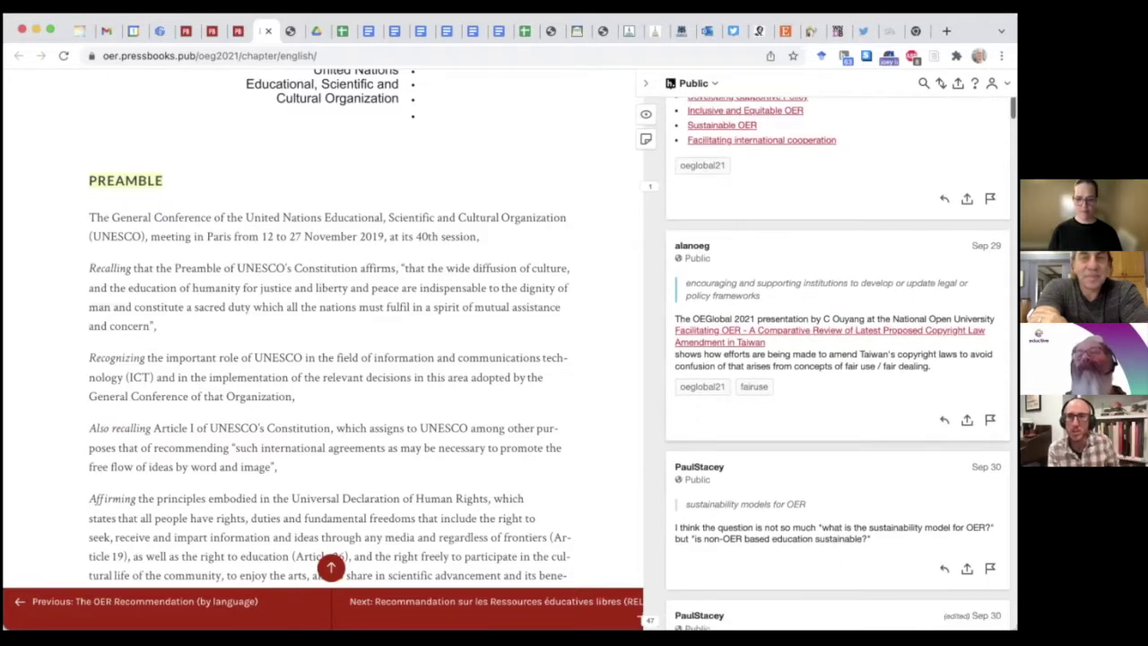
Sort the annotations by Newest and look through the most recent ones, returning to the start of the list
left_click(941, 82)
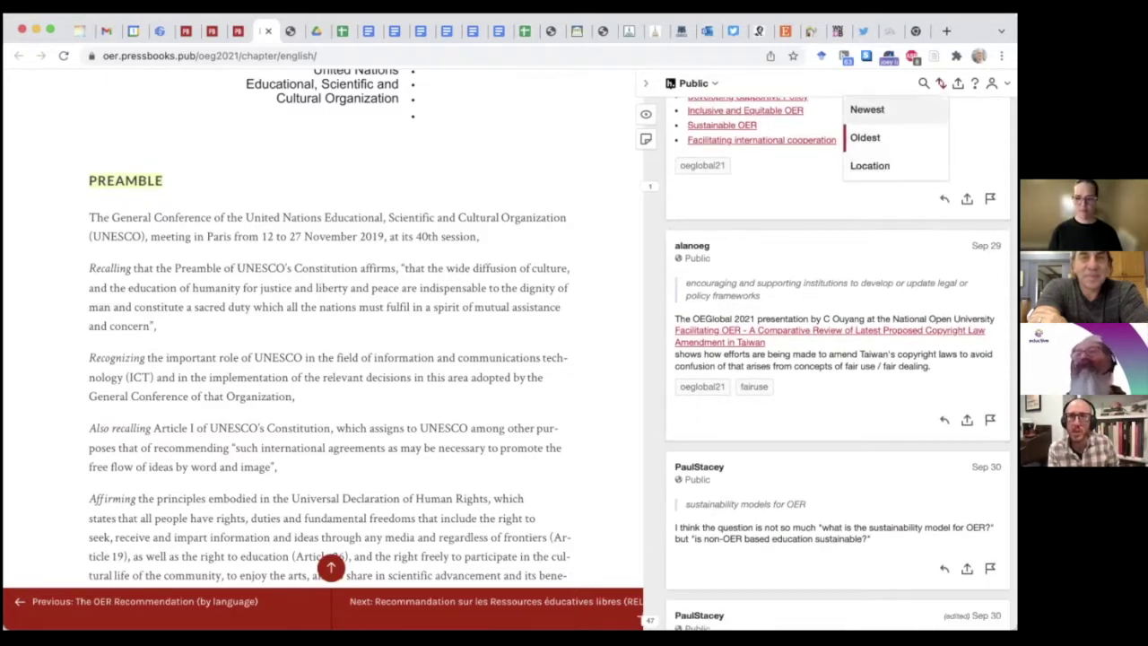
left_click(867, 109)
left_click(820, 267)
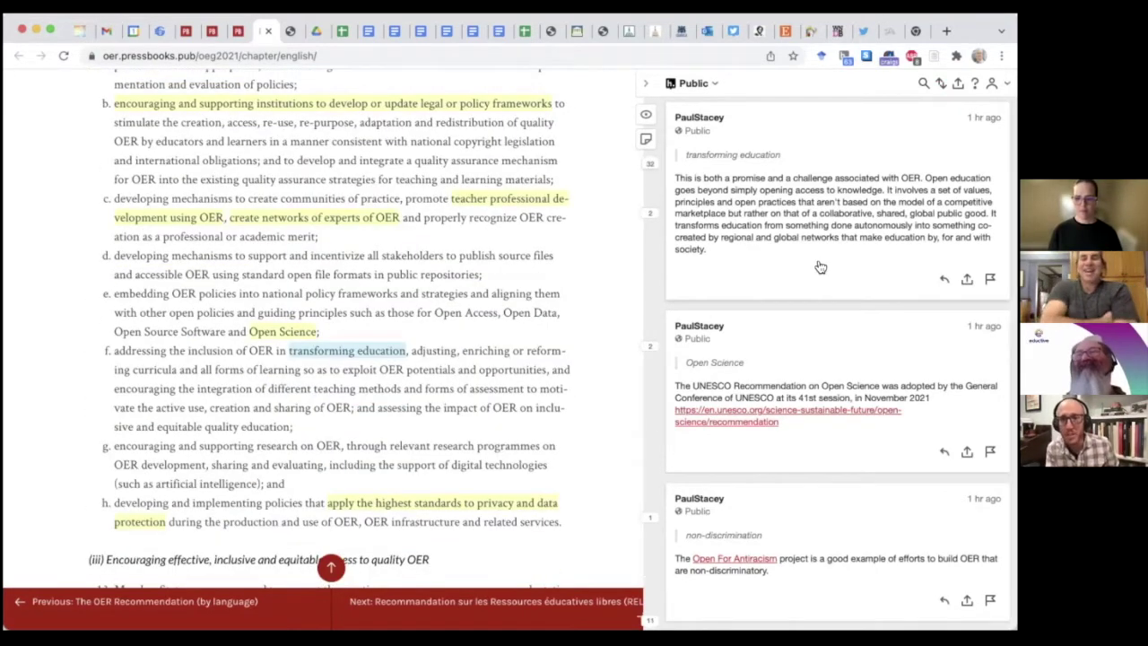
scroll(819, 266, "down", 3)
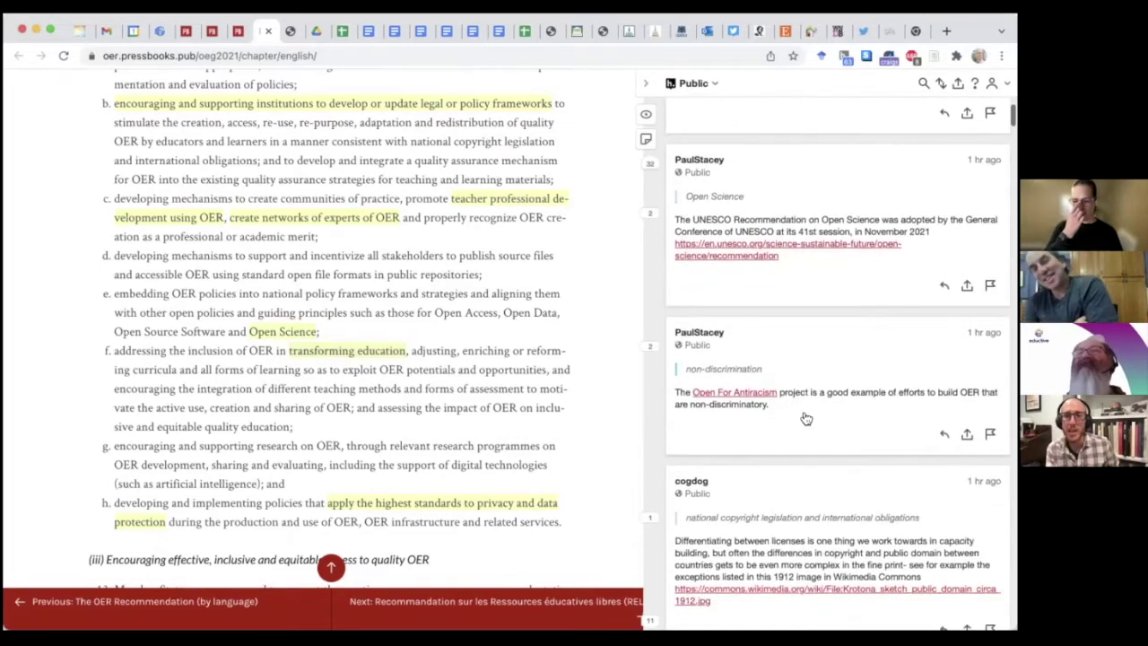
scroll(805, 418, "up", 3)
scroll(805, 418, "up", 8)
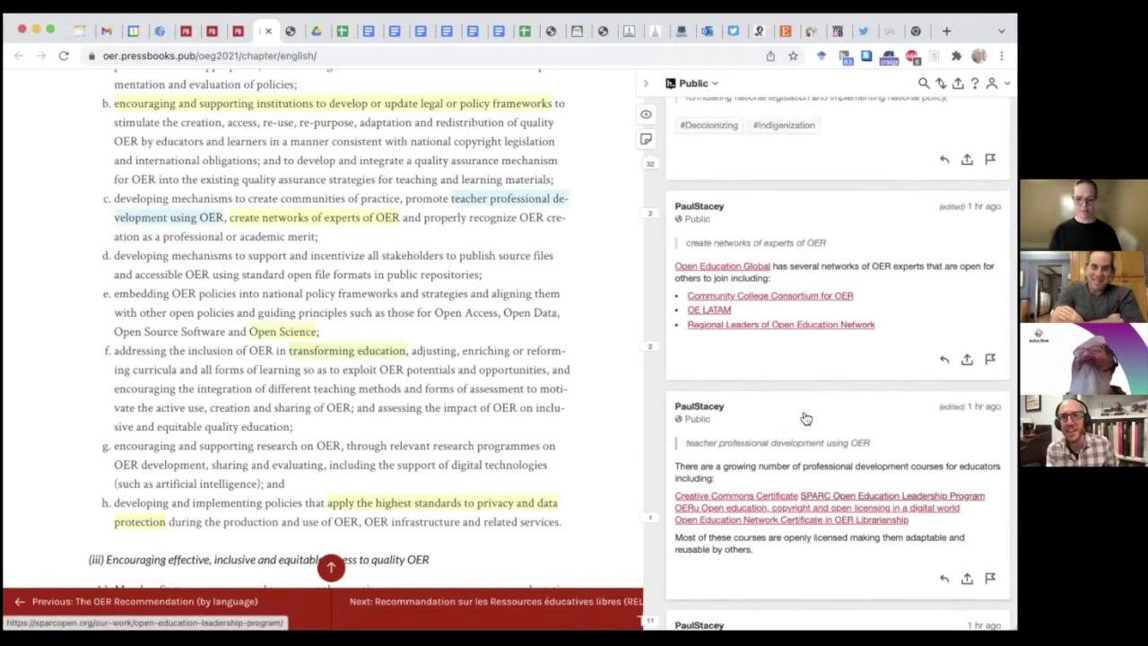
scroll(805, 418, "up", 3)
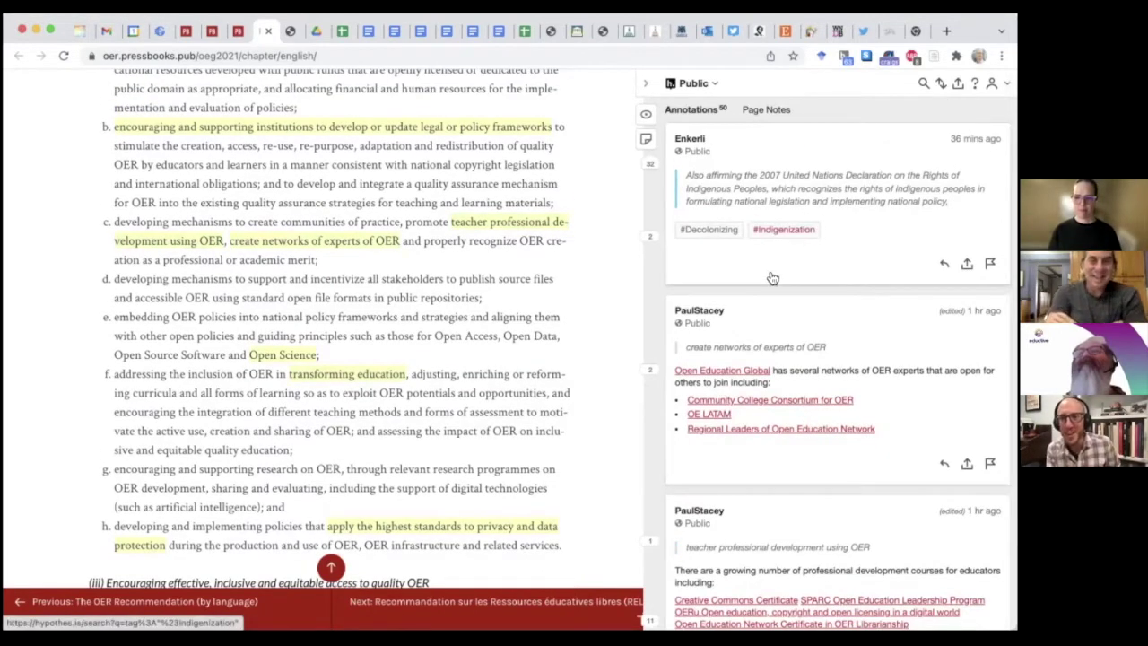
Examine the annotations from newest to older, including professional development, Open Science, innovative pedagogical options and the prompts on "promoting" and "leveraging"
scroll(801, 260, "down", 2)
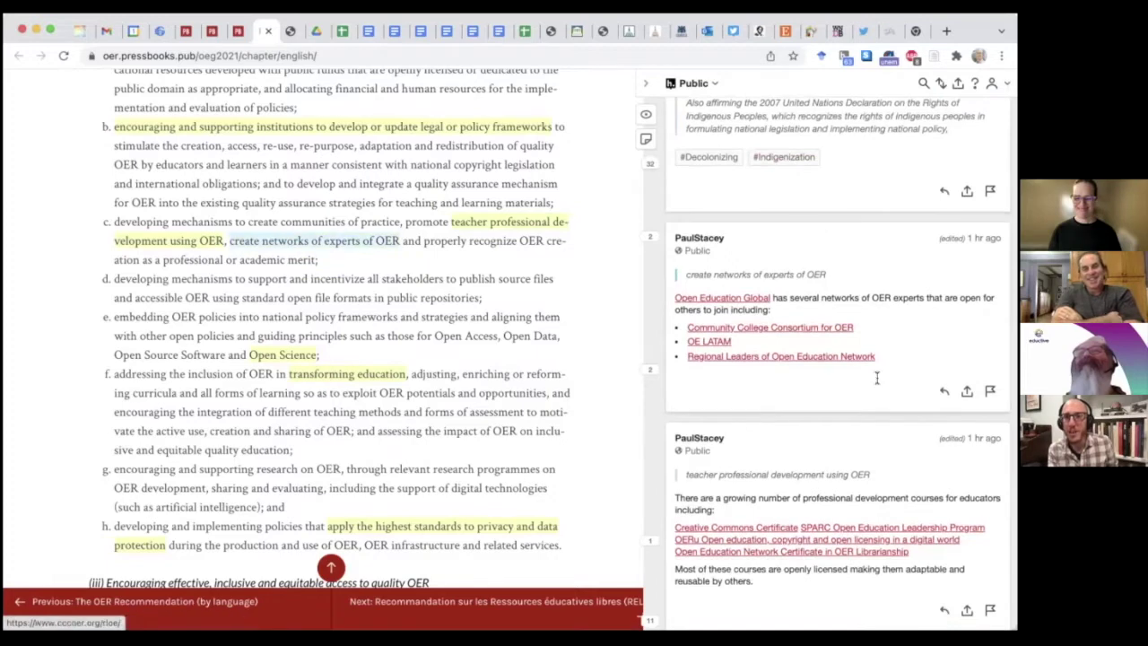
scroll(877, 378, "down", 3)
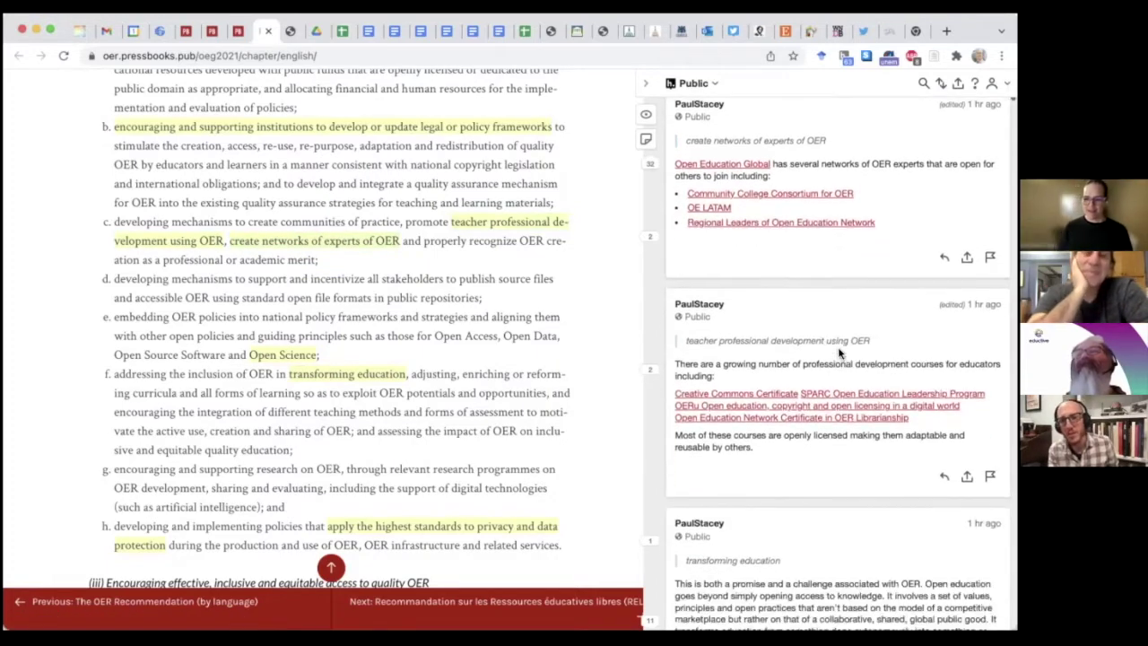
scroll(834, 350, "down", 12)
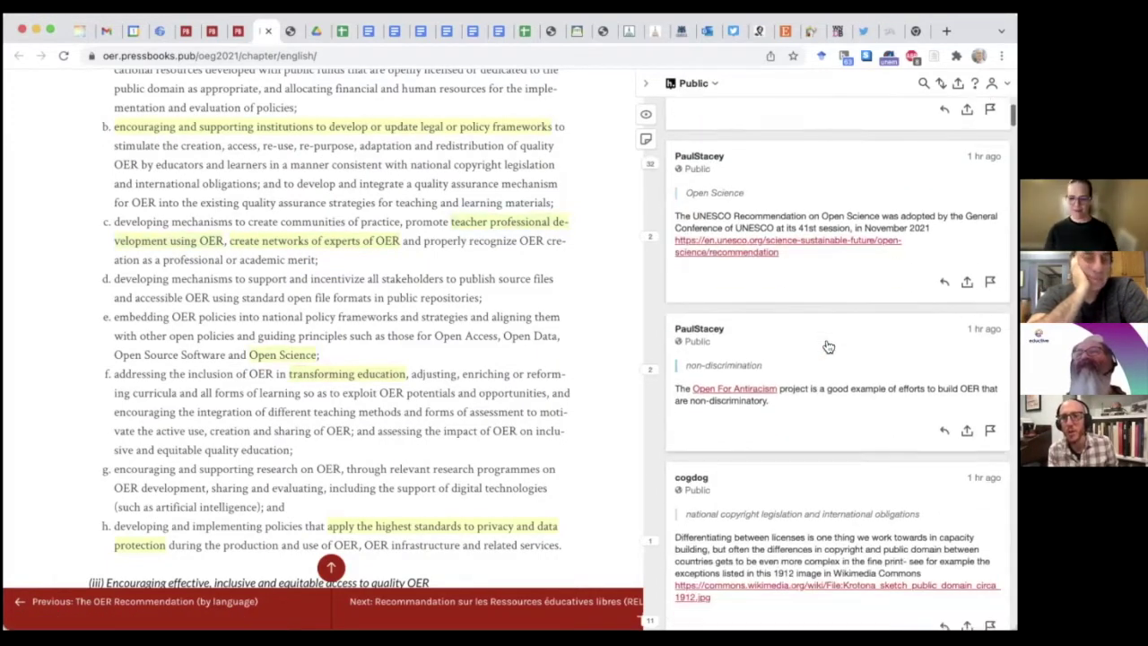
scroll(791, 277, "up", 1)
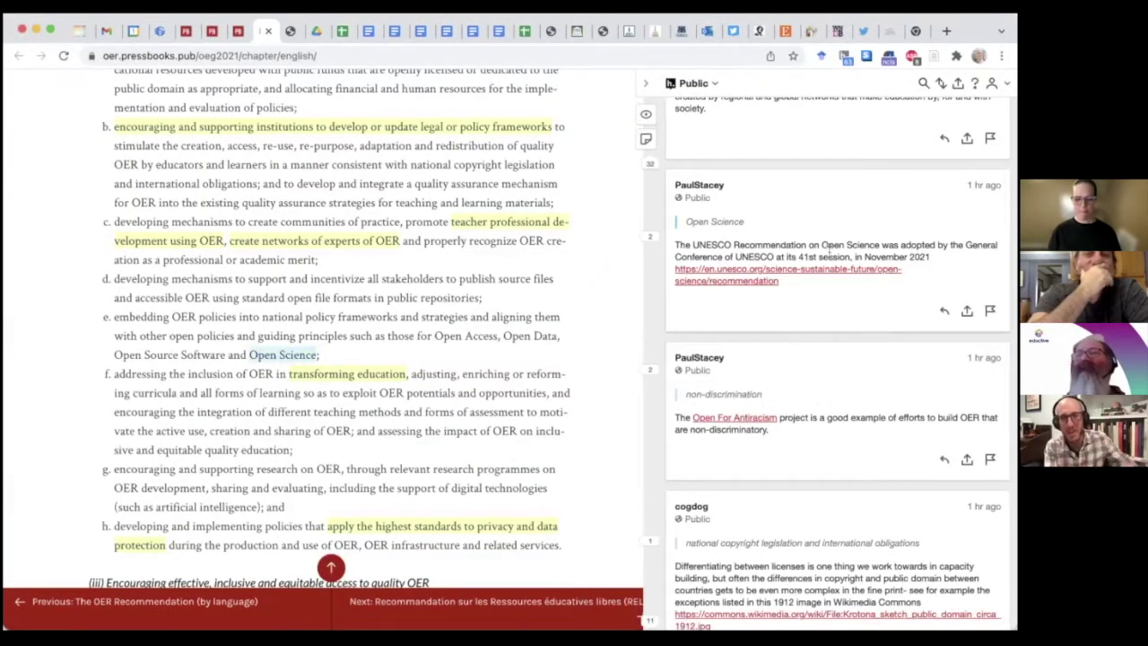
scroll(812, 375, "down", 4)
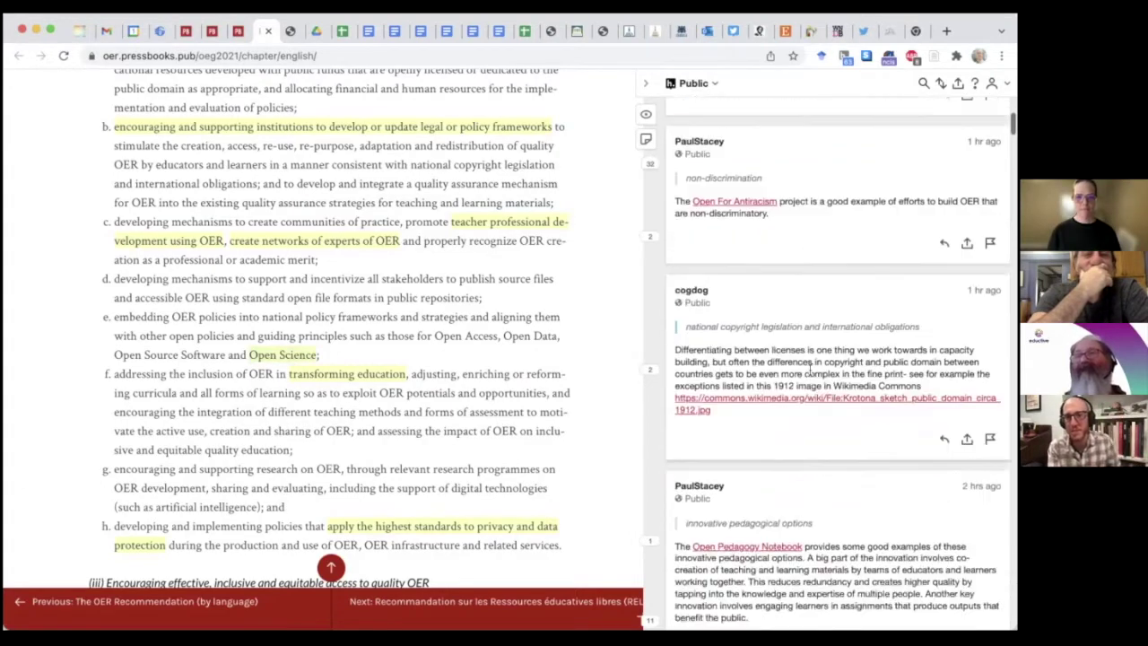
scroll(814, 375, "down", 6)
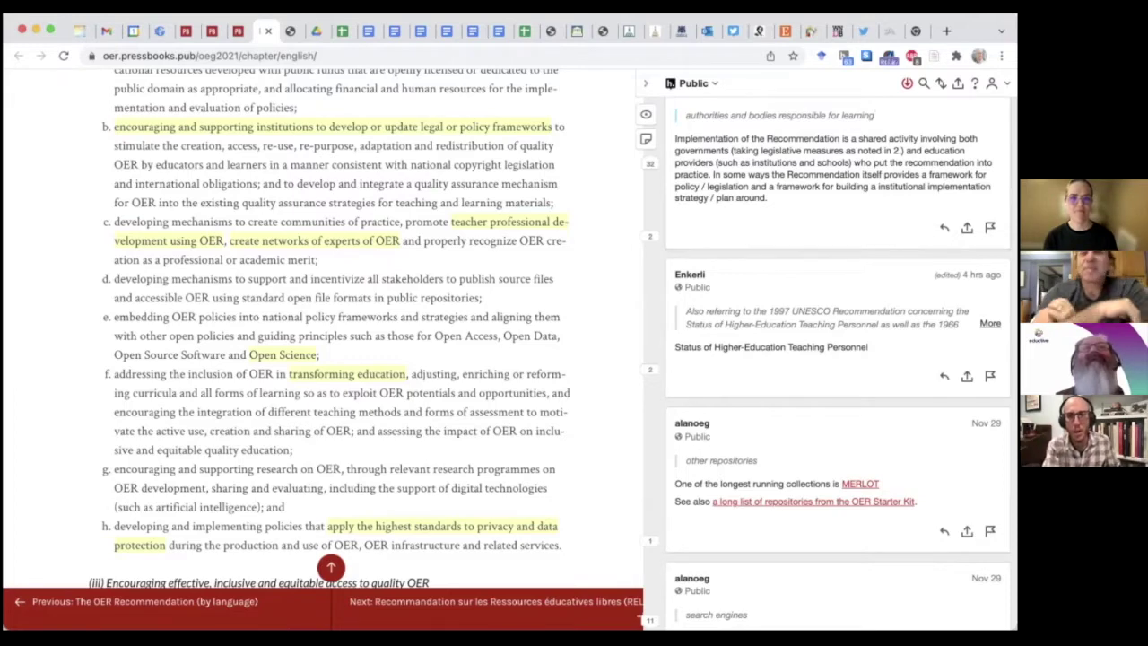
scroll(740, 186, "up", 3)
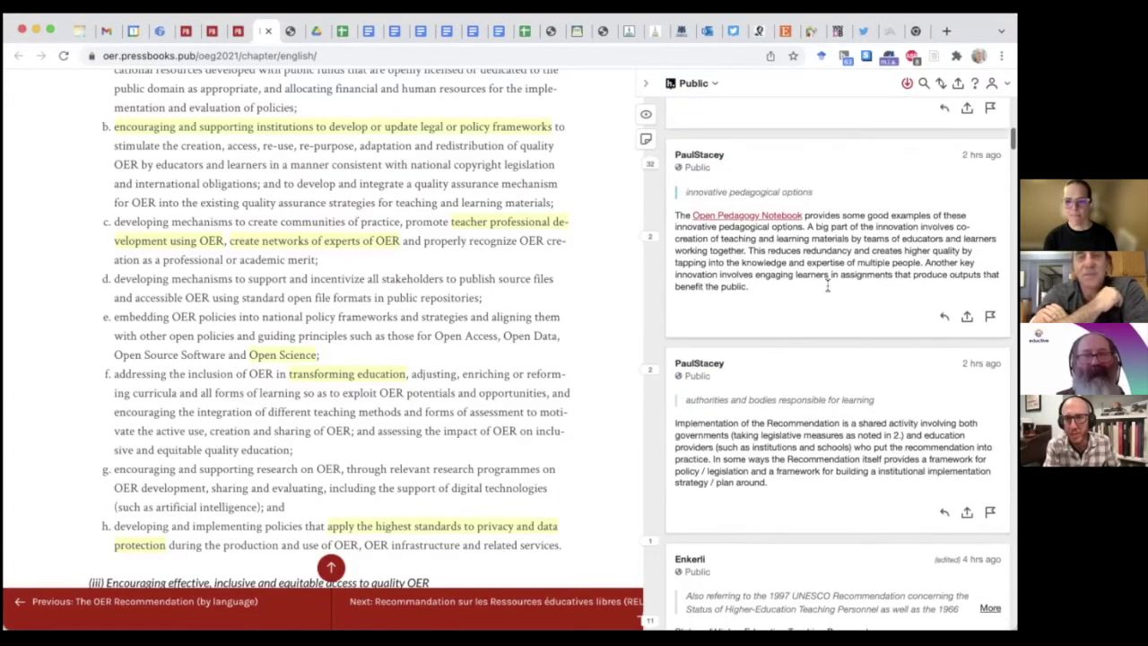
scroll(828, 284, "up", 2)
scroll(745, 316, "down", 10)
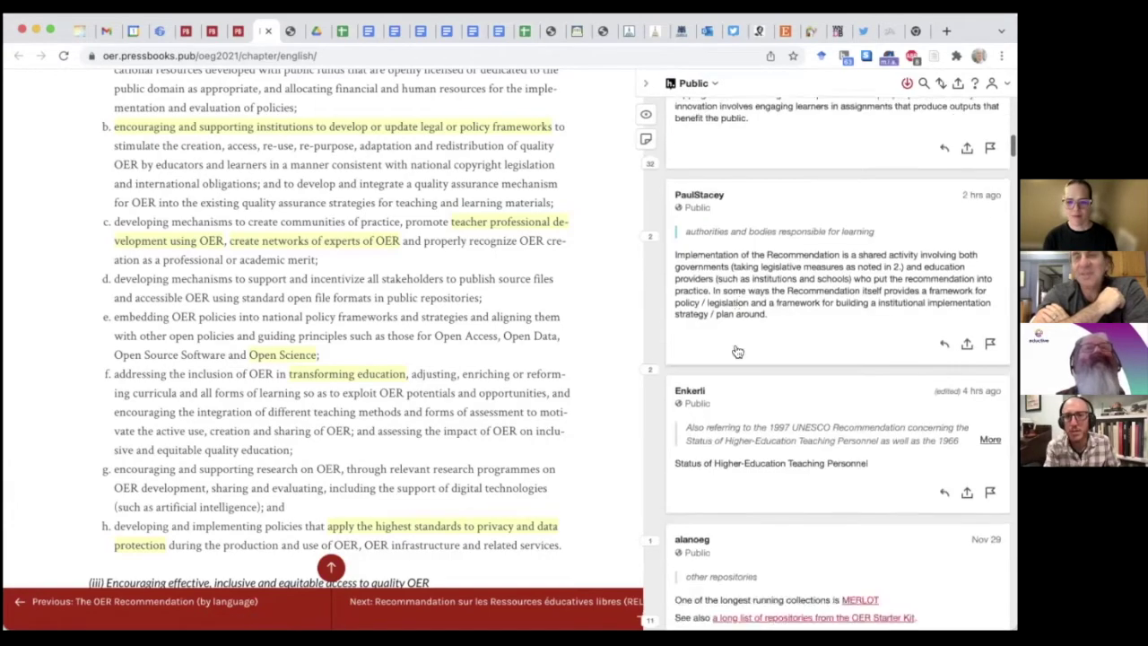
scroll(736, 350, "down", 10)
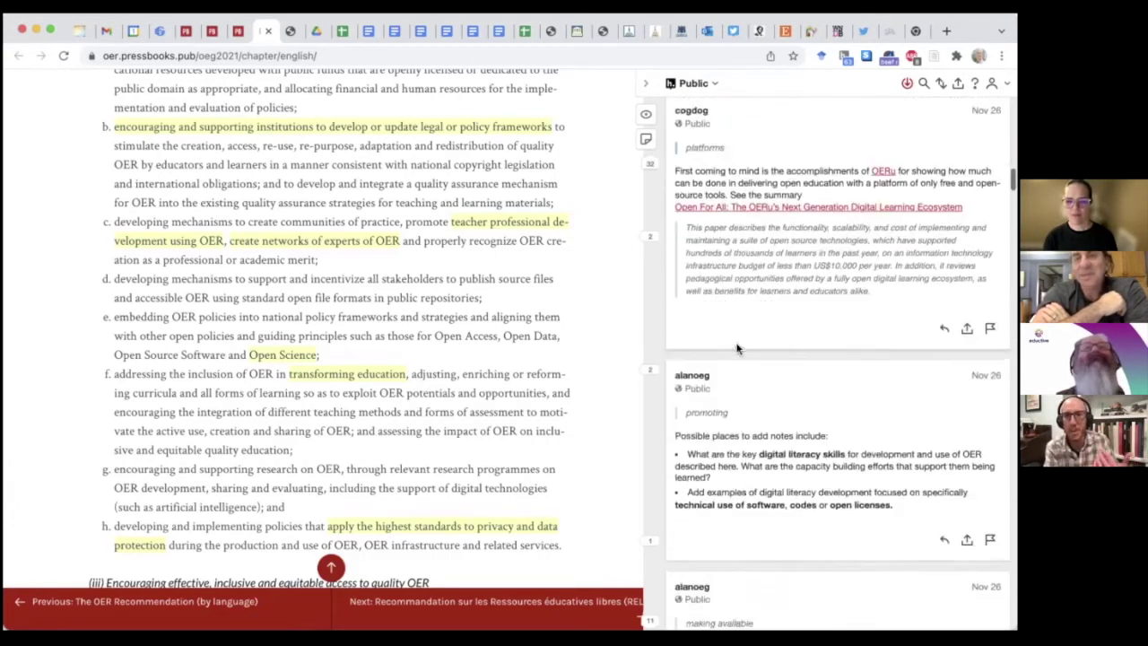
scroll(756, 480, "down", 3)
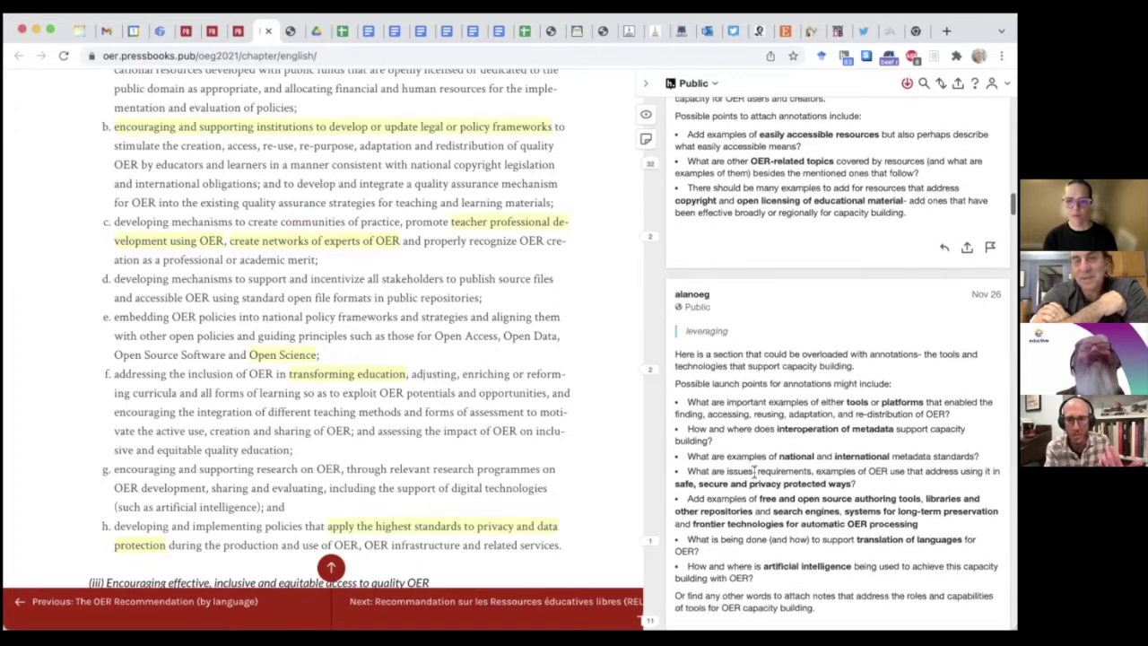
scroll(730, 449, "up", 6)
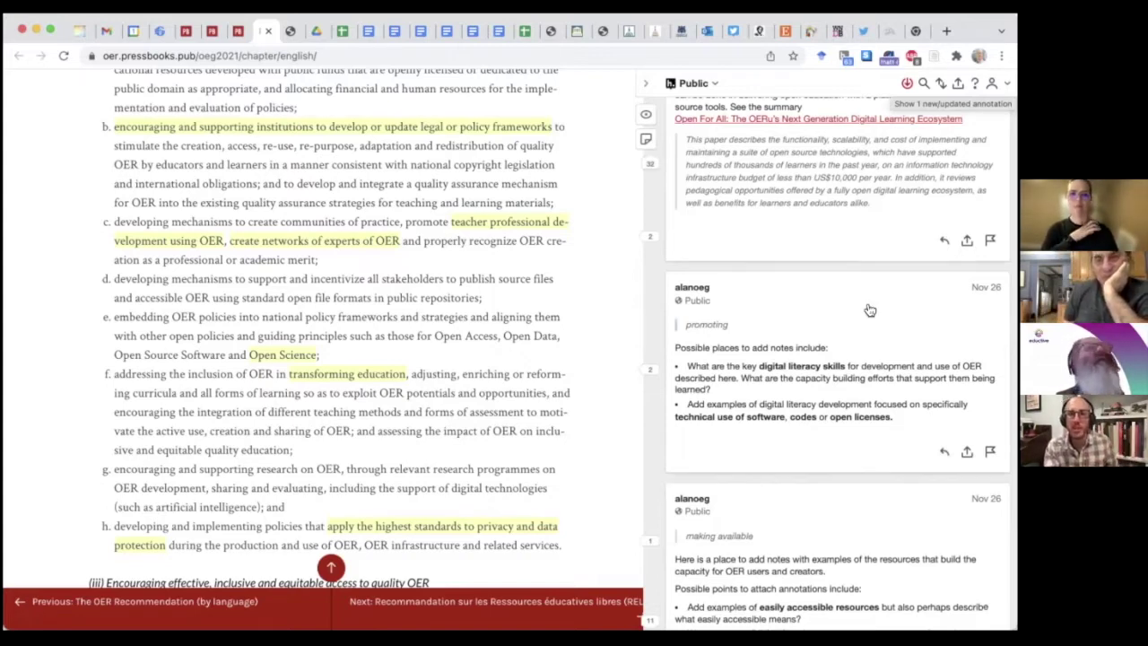
Load the pending new or updated annotation and expand the reply under the "create networks of experts of OER" annotation
scroll(863, 300, "up", 10)
scroll(341, 332, "up", 15)
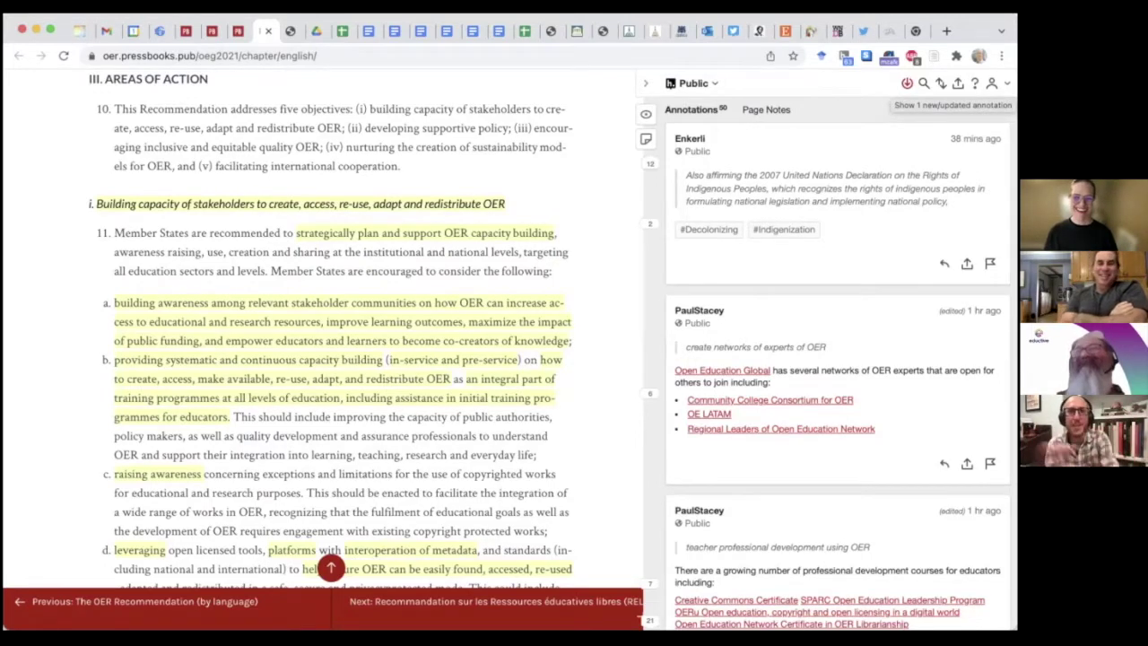
left_click(952, 105)
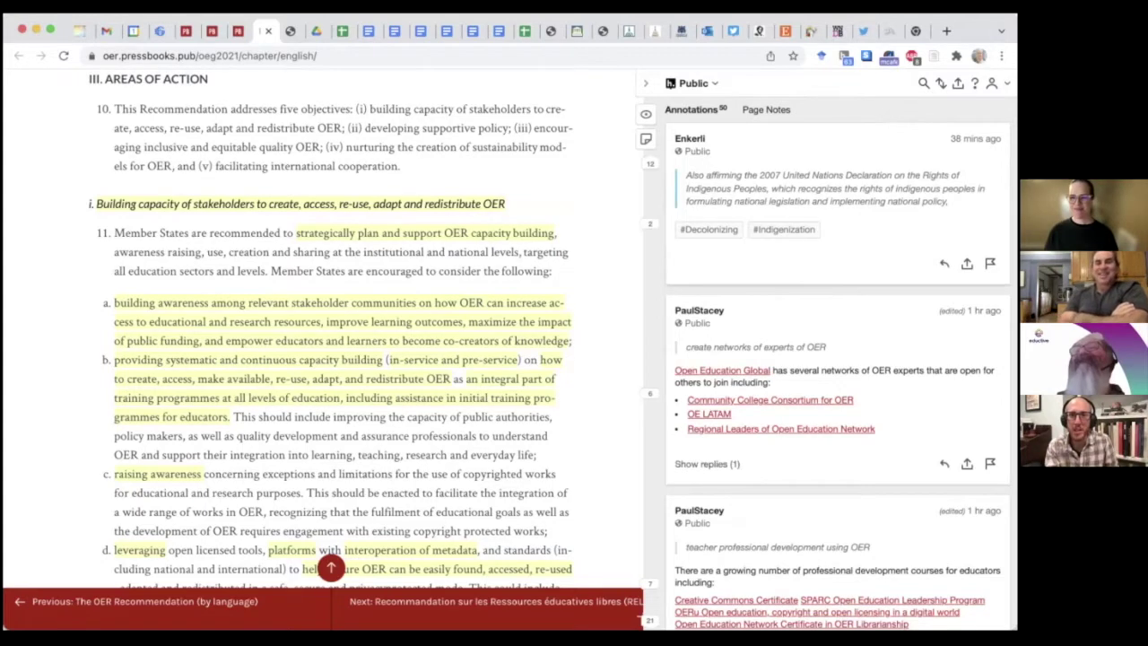
scroll(843, 227, "down", 1)
scroll(843, 227, "down", 2)
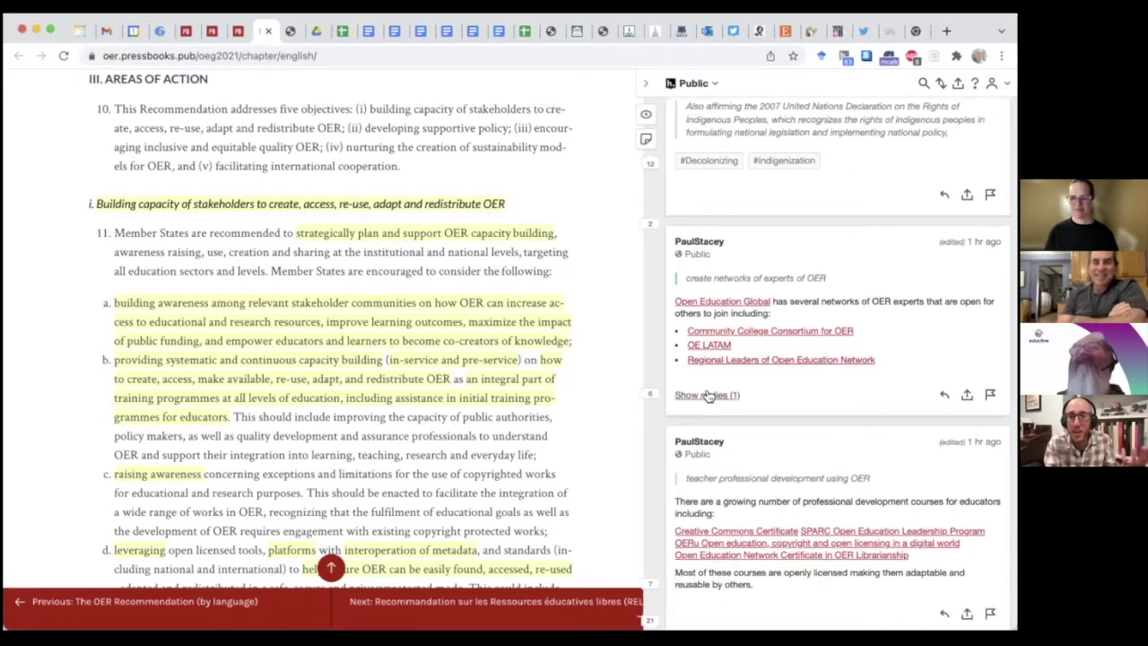
left_click(706, 395)
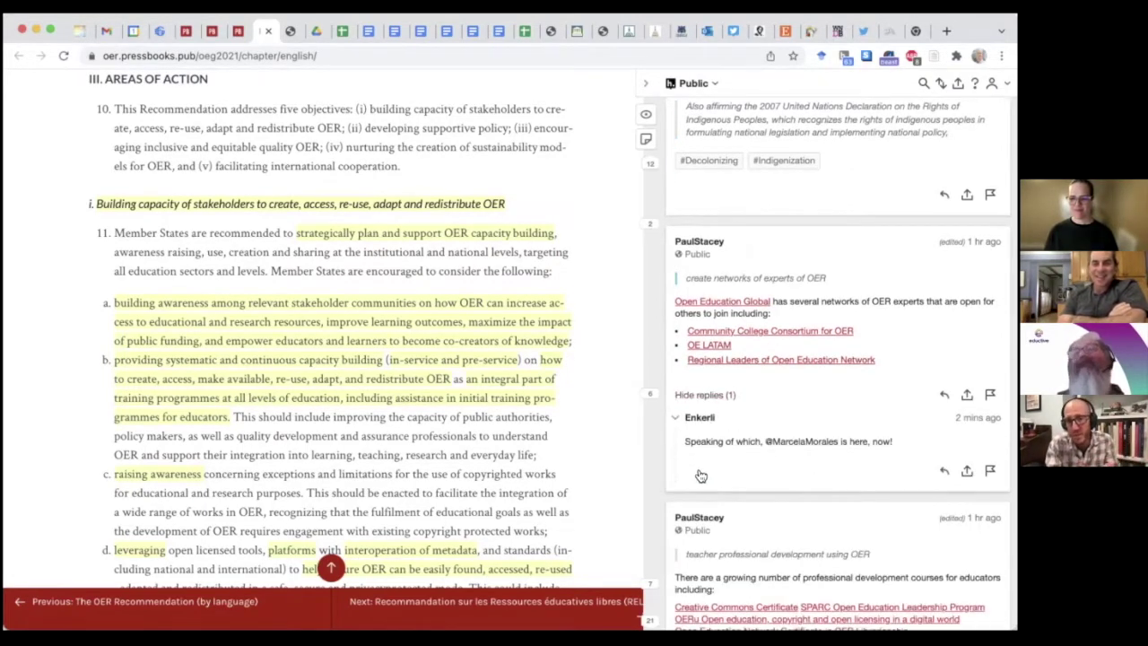
scroll(833, 472, "down", 1)
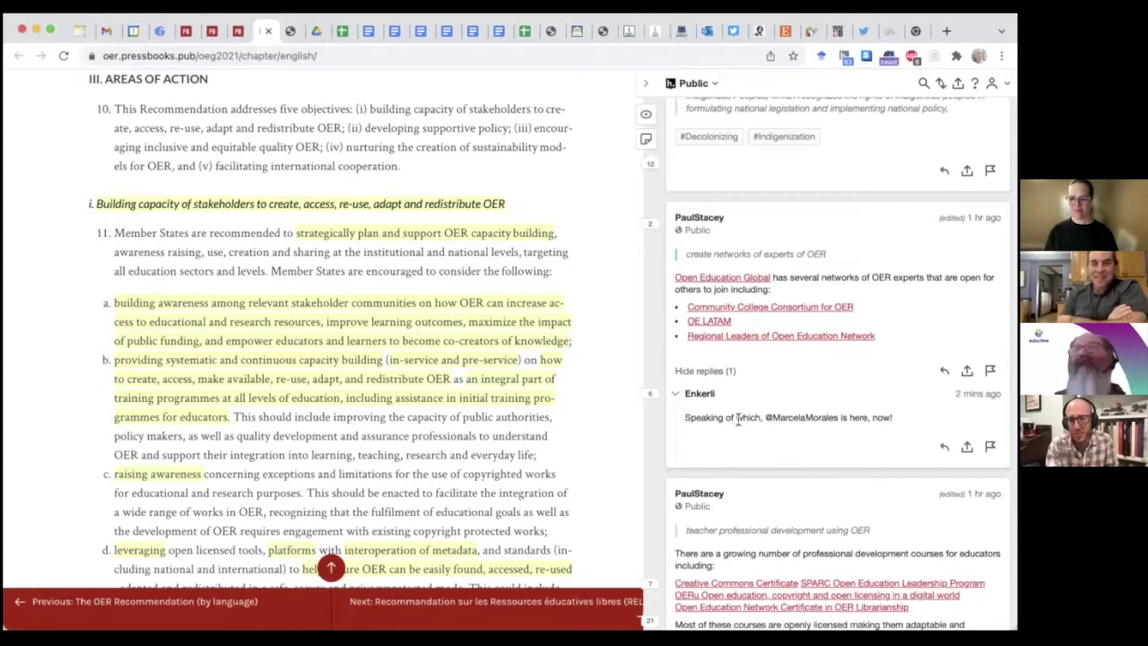
scroll(827, 400, "down", 1)
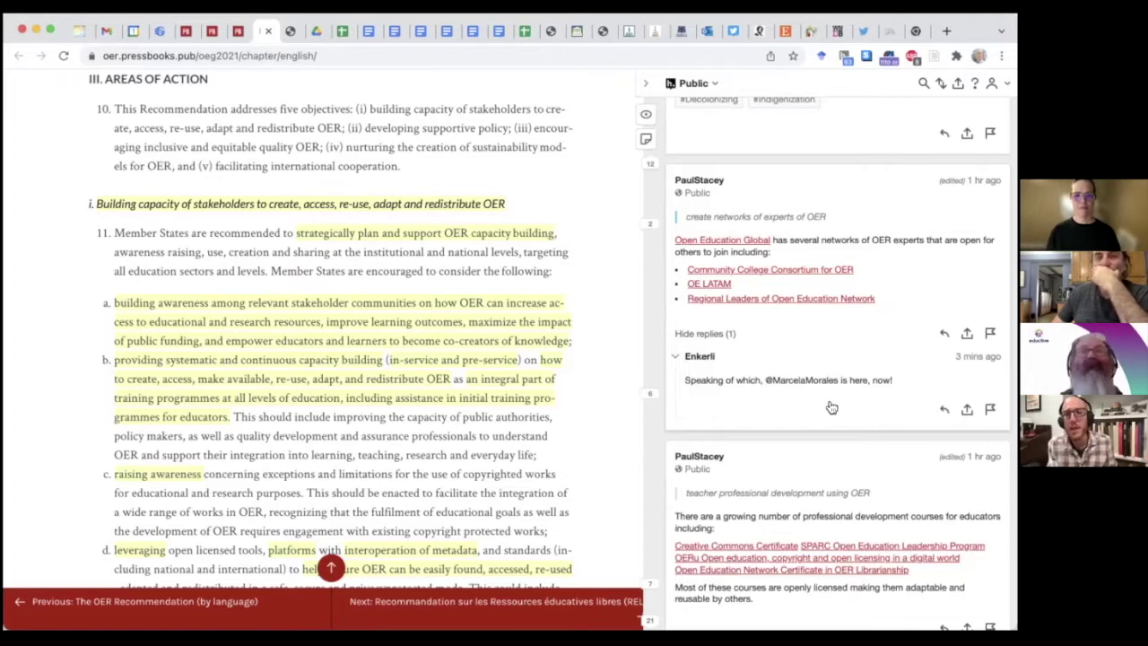
Look over the newest annotations, from the Indigenous Peoples passage to the one on "transforming education", and return to the start of the list
scroll(878, 274, "up", 3)
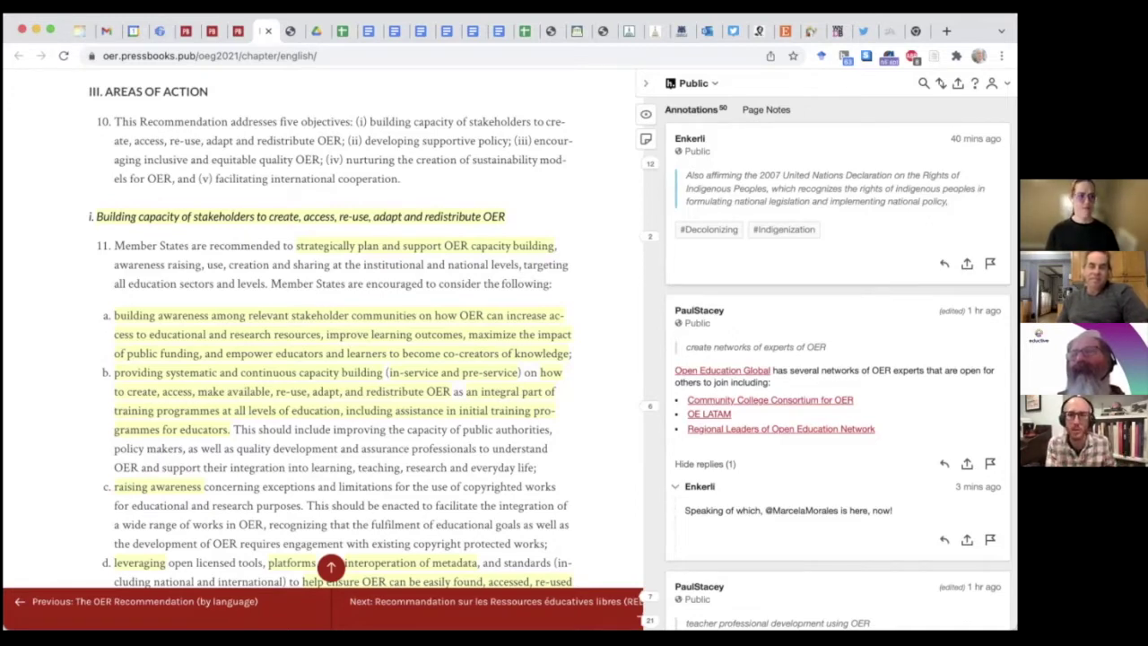
scroll(880, 277, "down", 5)
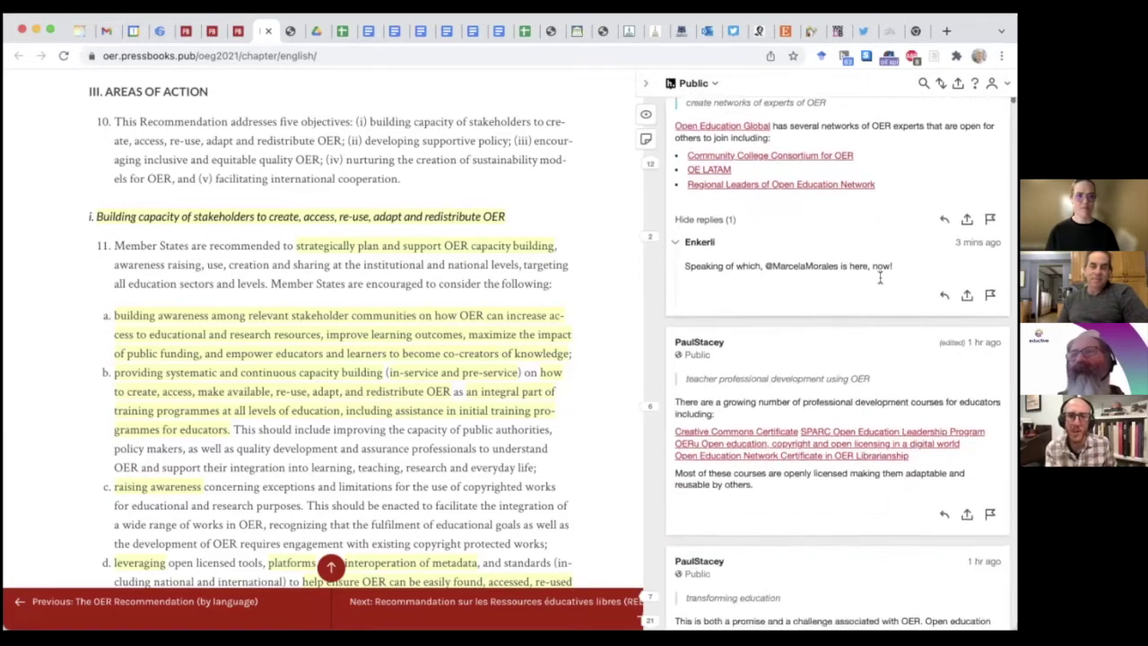
scroll(880, 277, "down", 1)
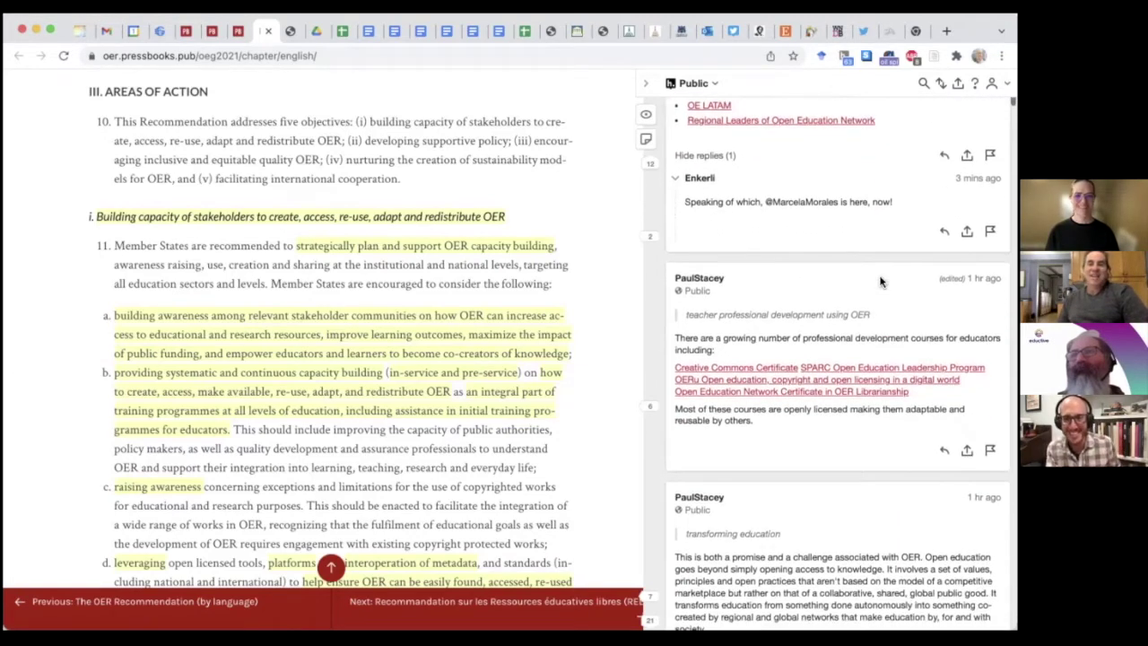
scroll(880, 279, "down", 1)
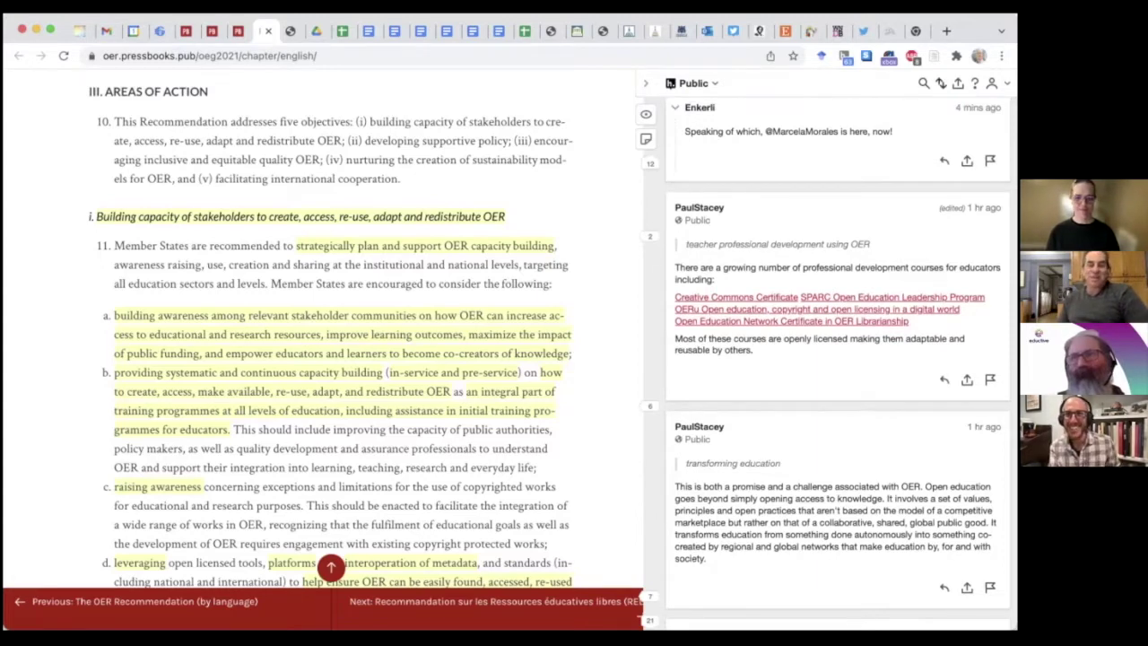
scroll(876, 225, "up", 5)
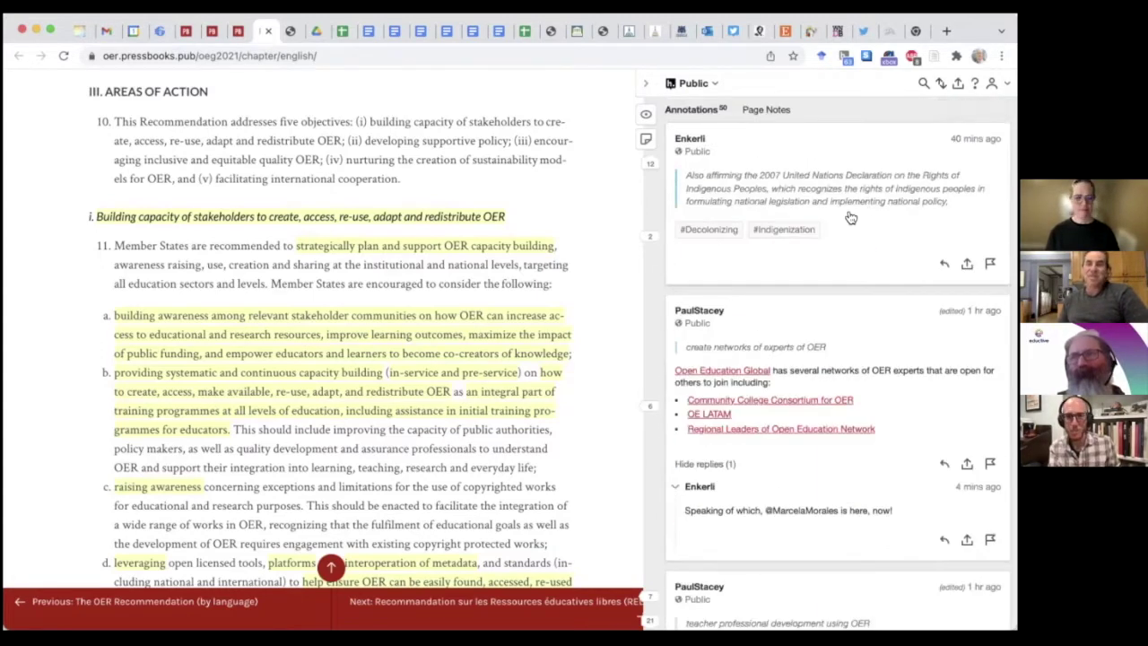
Check the public group's page notes and sort the annotations by Location
left_click(762, 111)
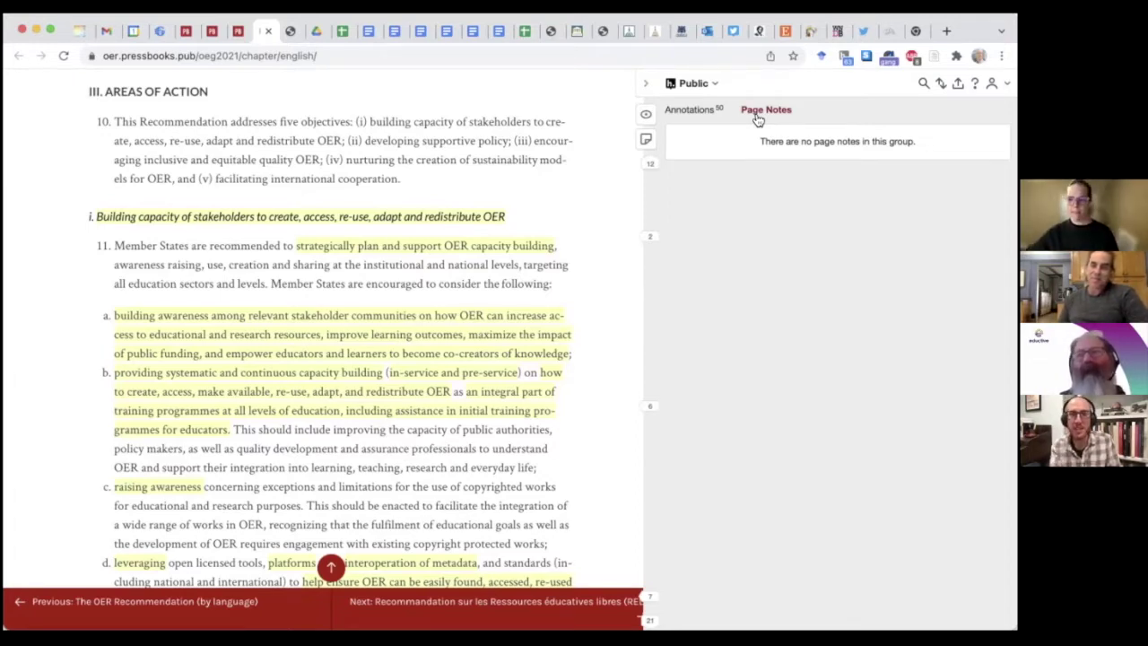
left_click(688, 116)
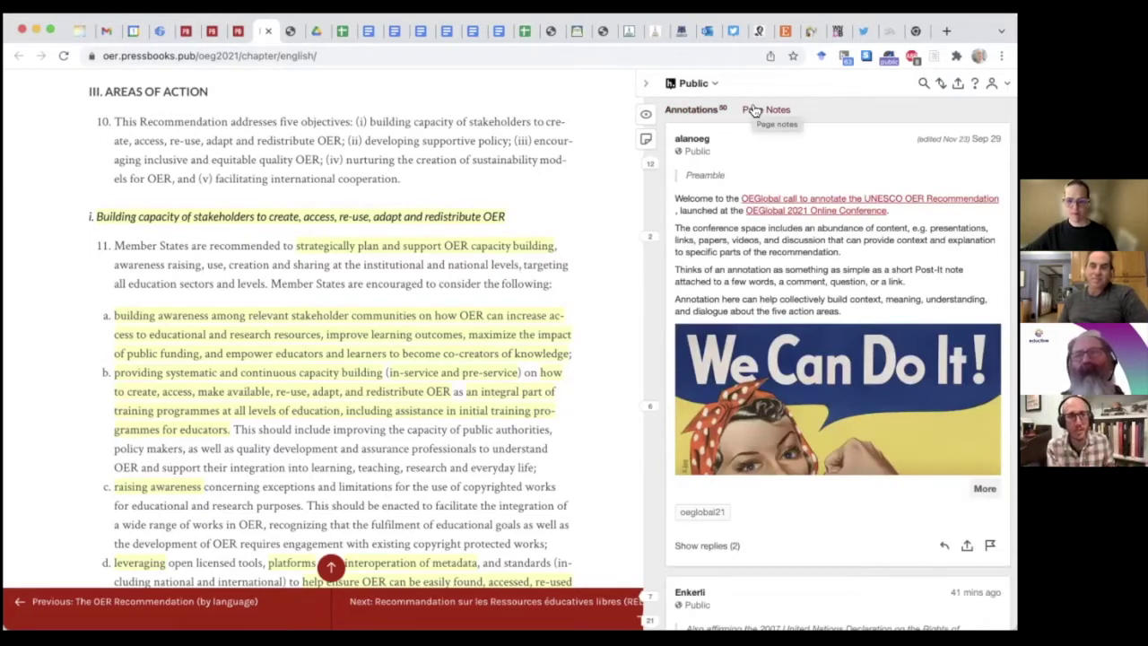
left_click(940, 82)
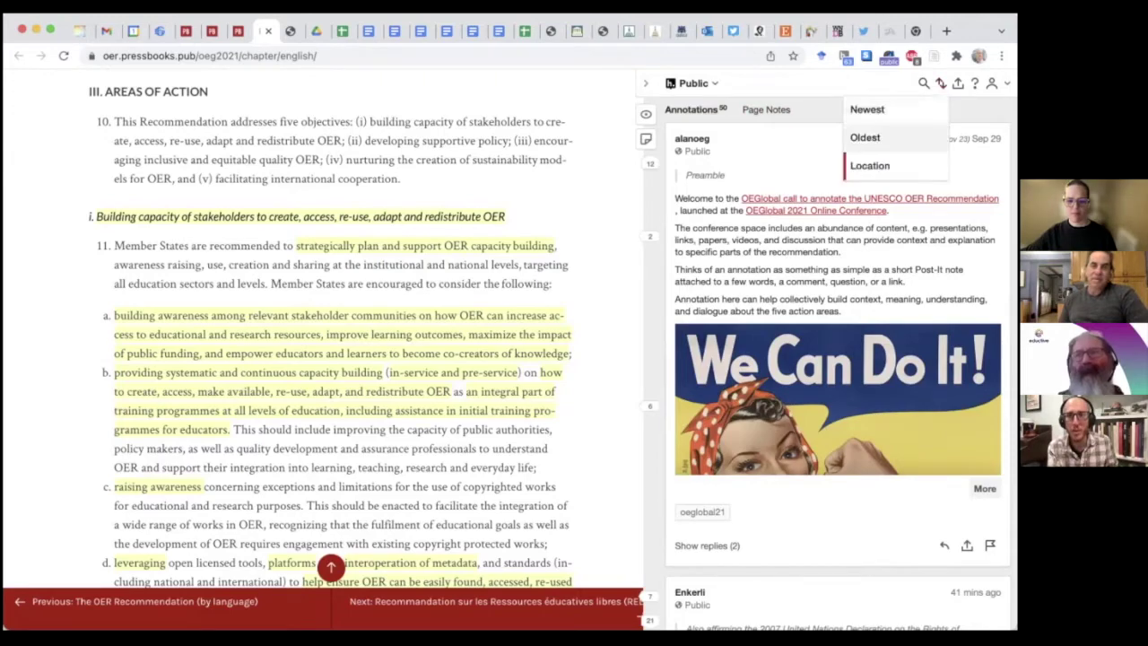
left_click(870, 165)
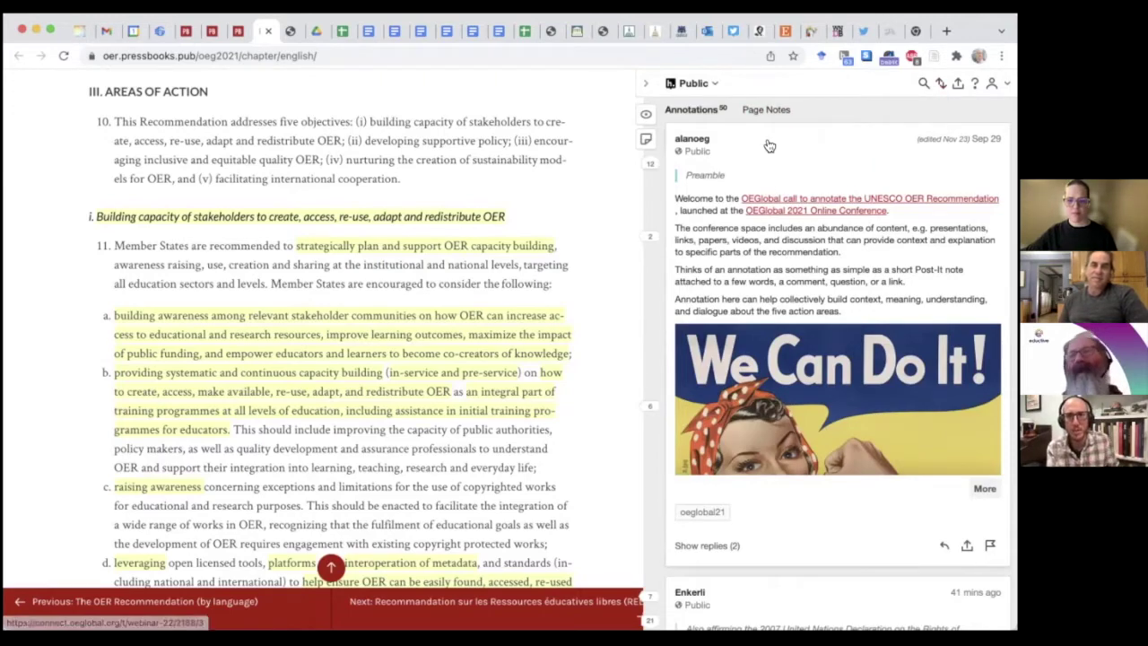
Go from the welcome annotation to its Preamble passage, show only that heading's annotation, and restore the full list
left_click(769, 146)
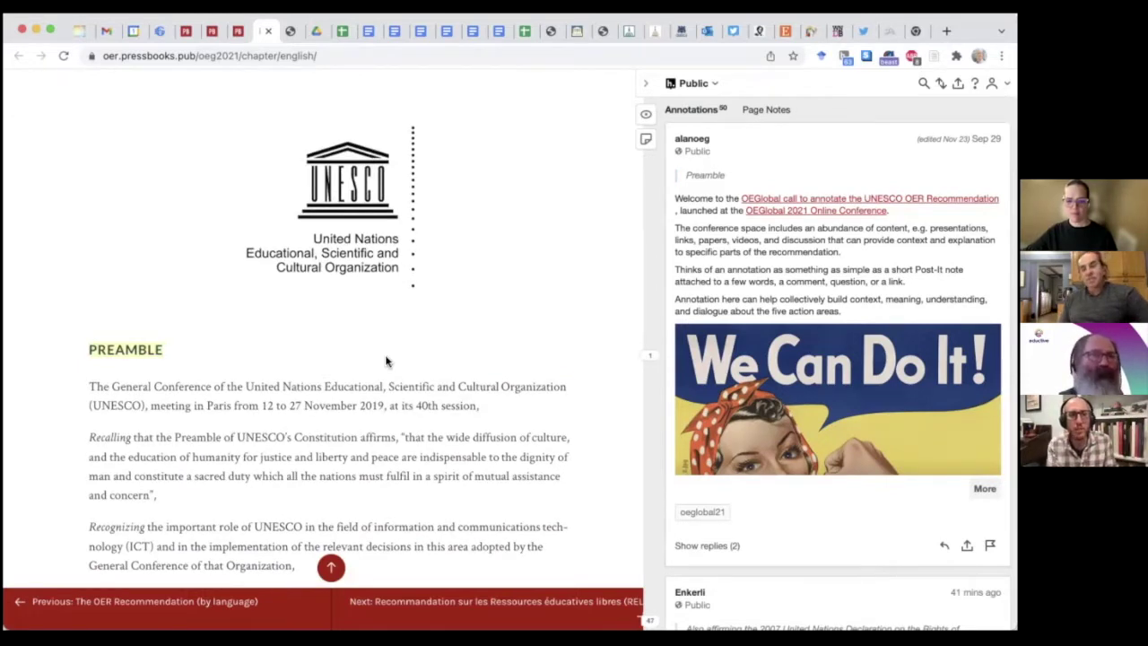
scroll(292, 345, "down", 3)
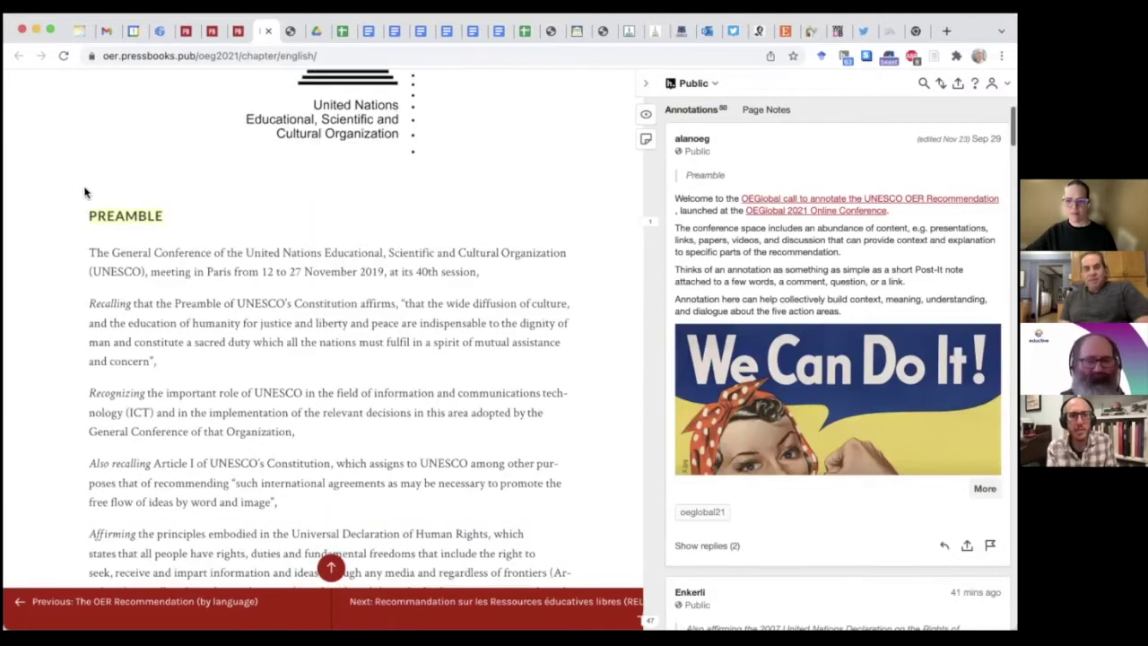
left_click(125, 221)
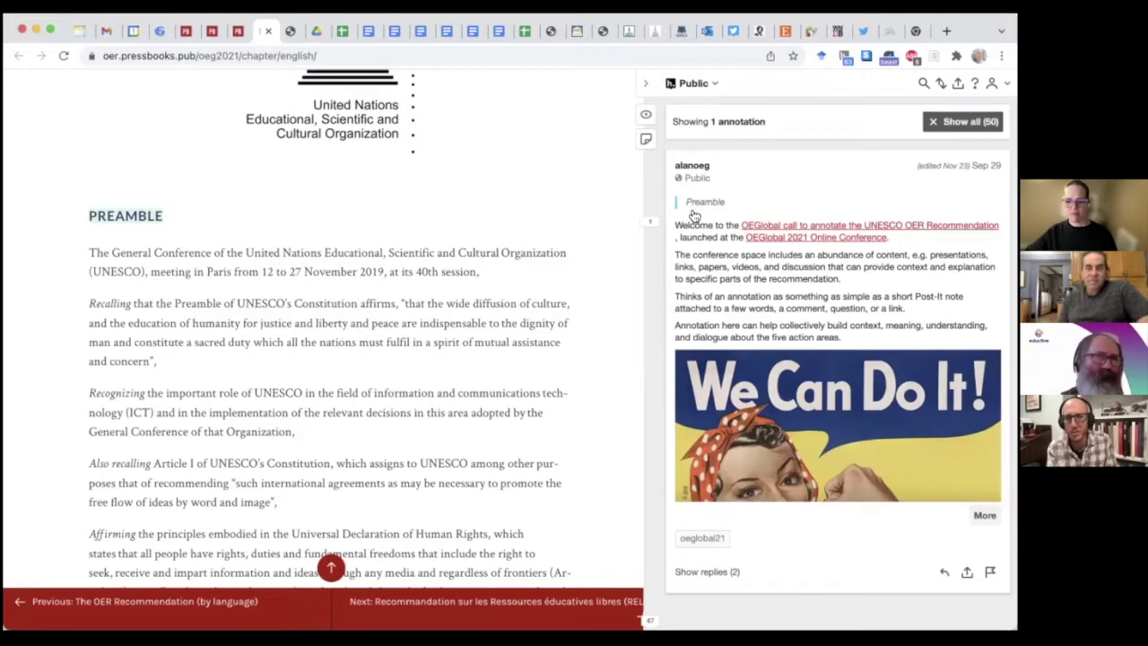
left_click(963, 121)
Open the annotation attached to the highlighted preamble passage on the 2007 United Nations Declaration on the Rights of Indigenous Peoples
scroll(437, 329, "down", 1)
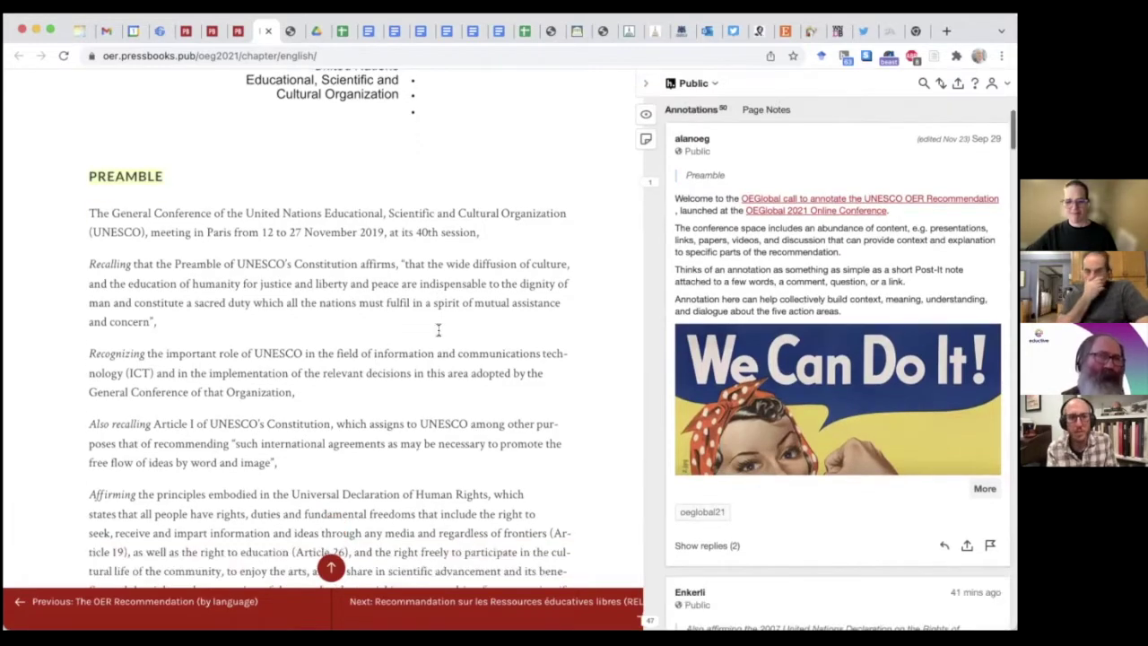
scroll(438, 329, "down", 5)
left_click(399, 292)
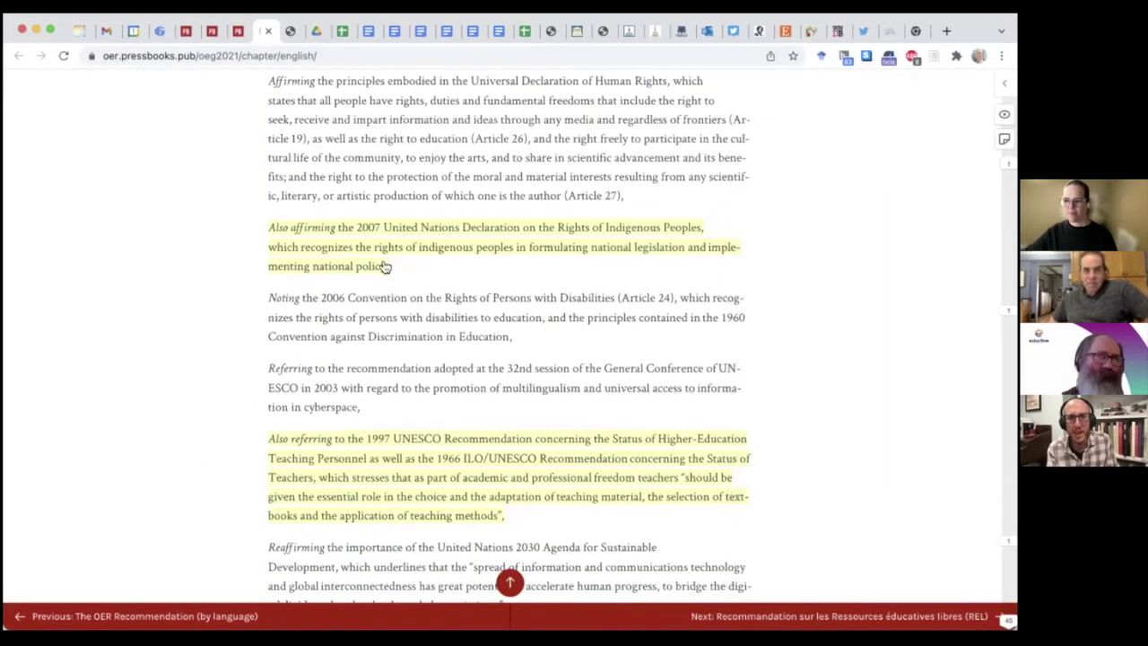
left_click(381, 263)
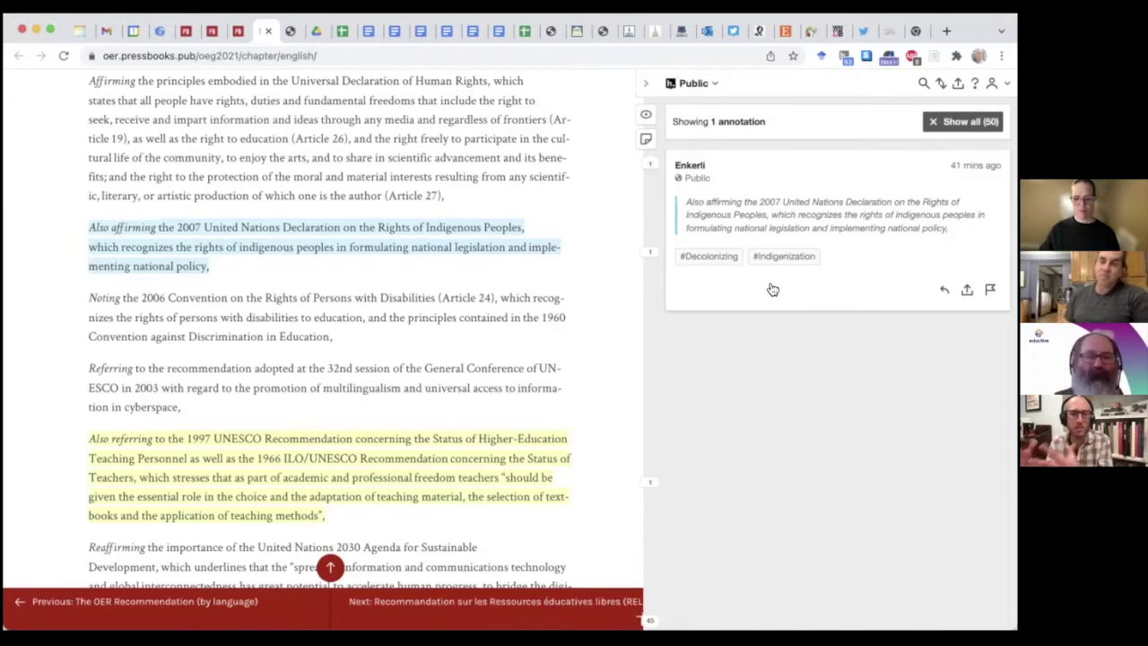
Open the annotation on the 1997 UNESCO Recommendation for Higher-Education Teaching Personnel and restore the full annotation list
scroll(704, 305, "down", 5)
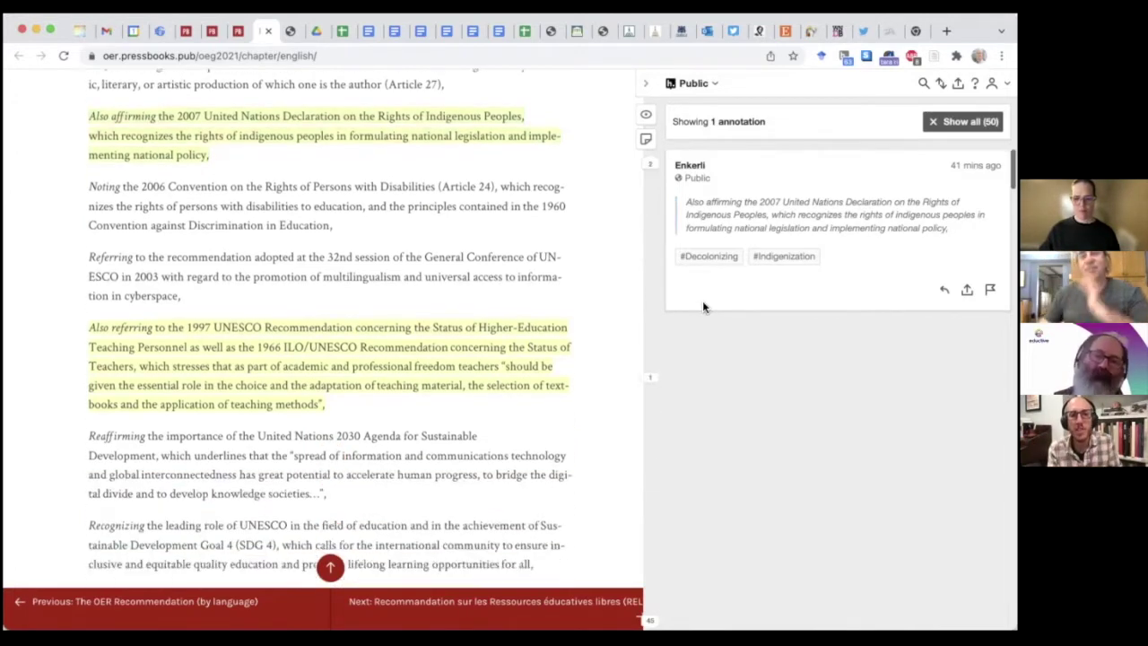
left_click(472, 317)
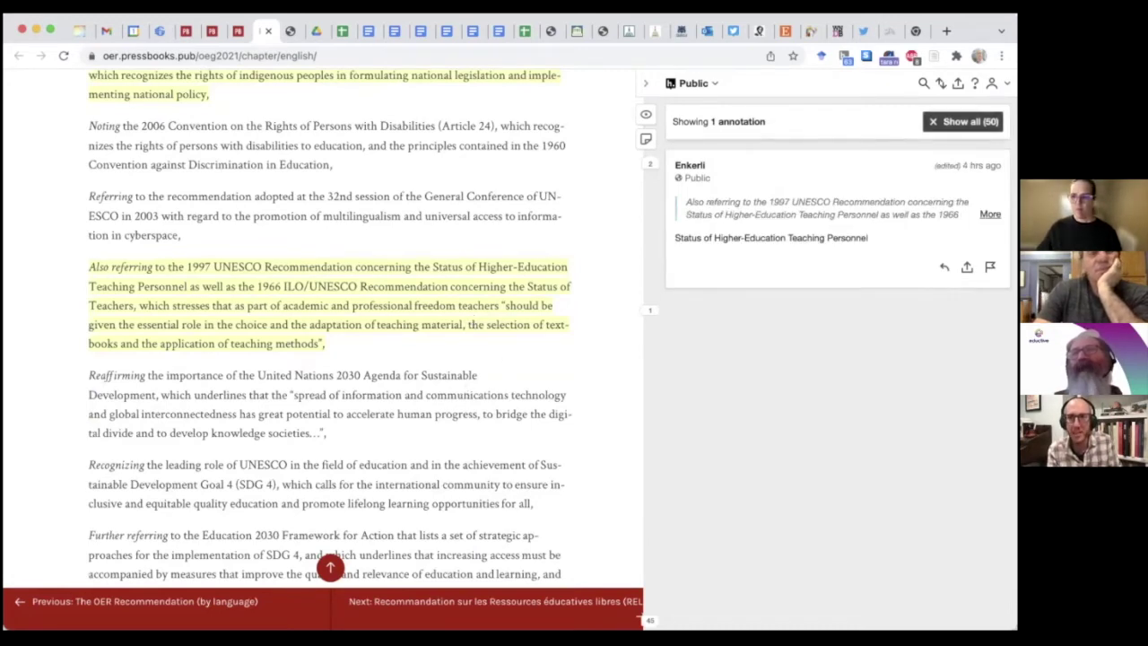
left_click(962, 121)
Examine the highlighted recommendations to Member States just before the "I. Definition and Scope" section
scroll(440, 246, "down", 4)
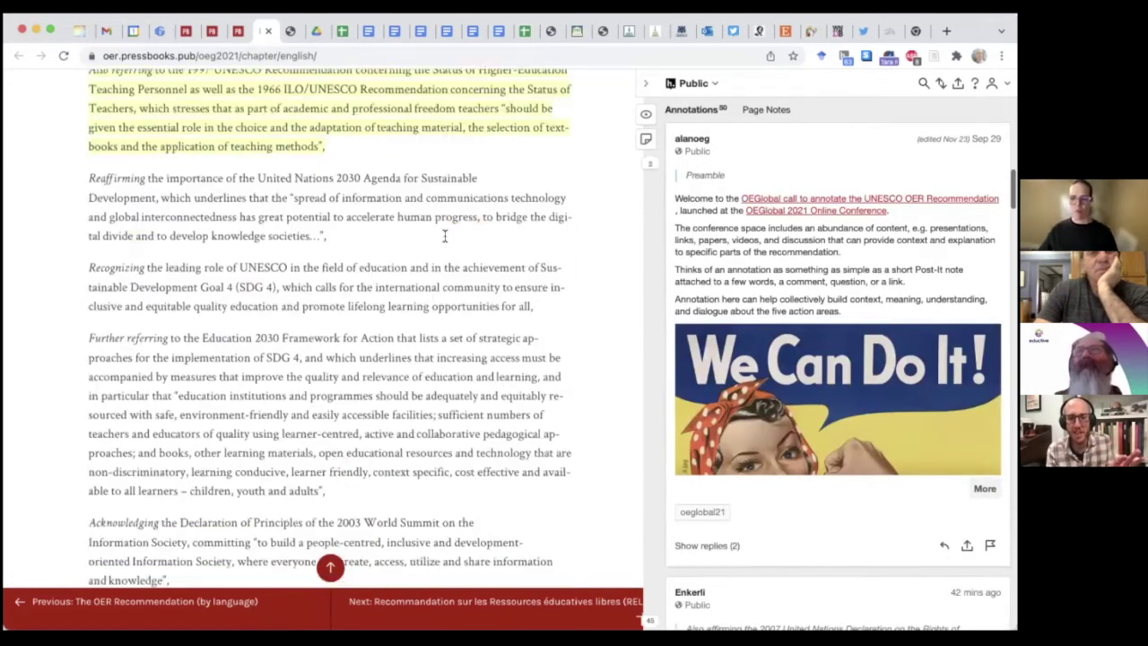
scroll(444, 238, "down", 10)
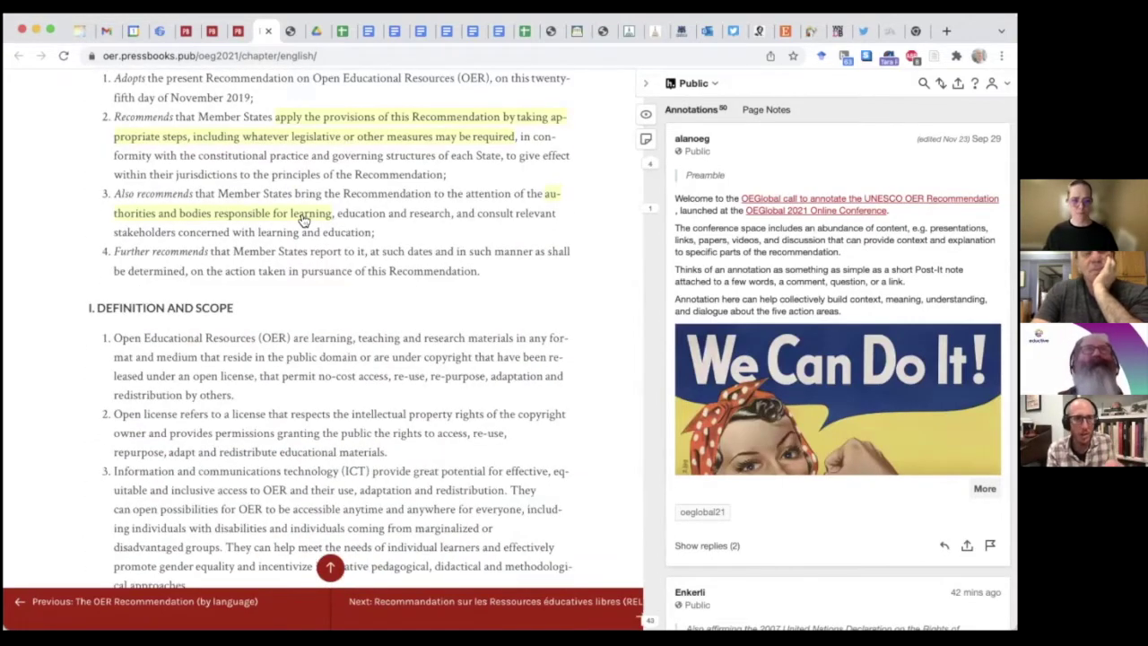
scroll(302, 224, "up", 1)
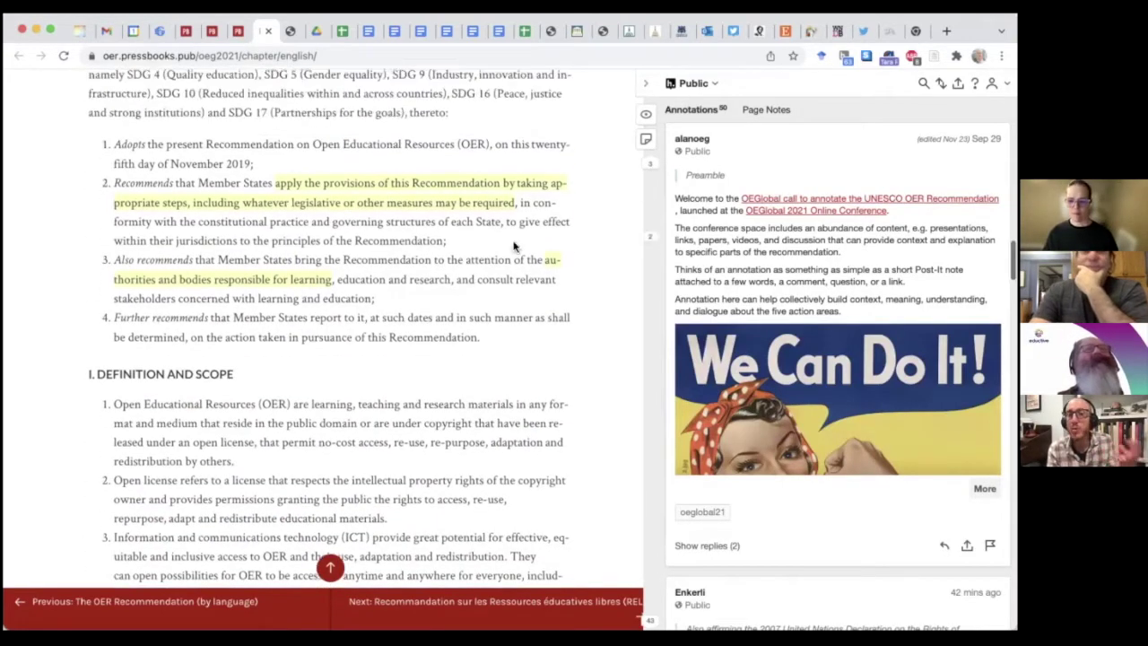
Check the page notes, and expand the Preamble welcome annotation to view its full "We Can Do It!" poster
left_click(764, 111)
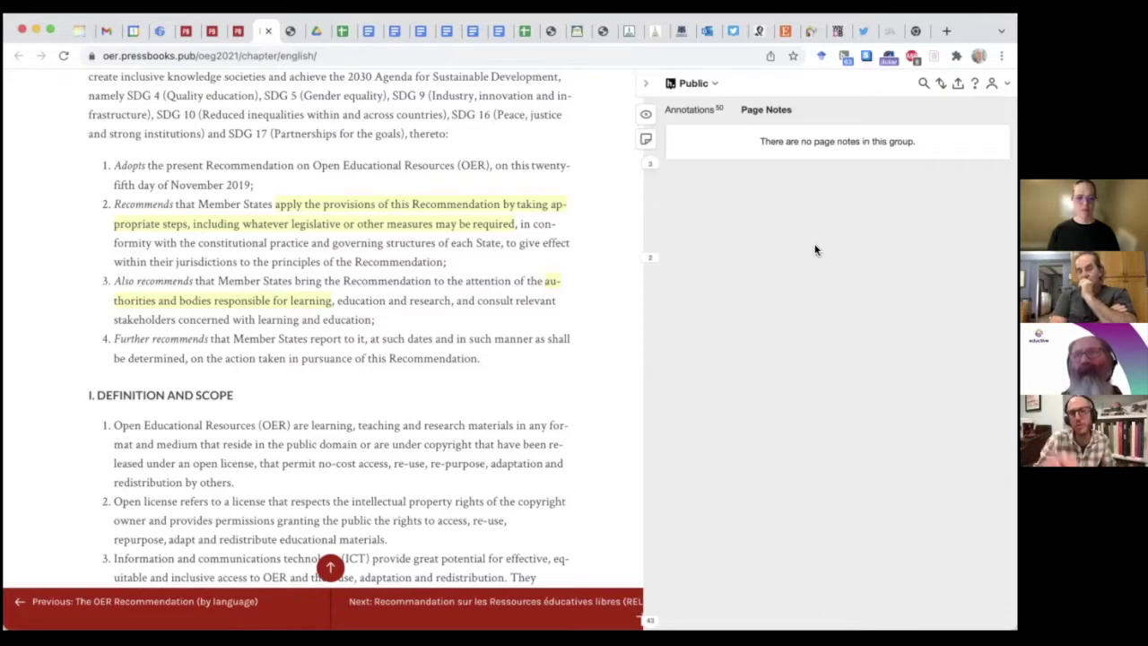
left_click(688, 116)
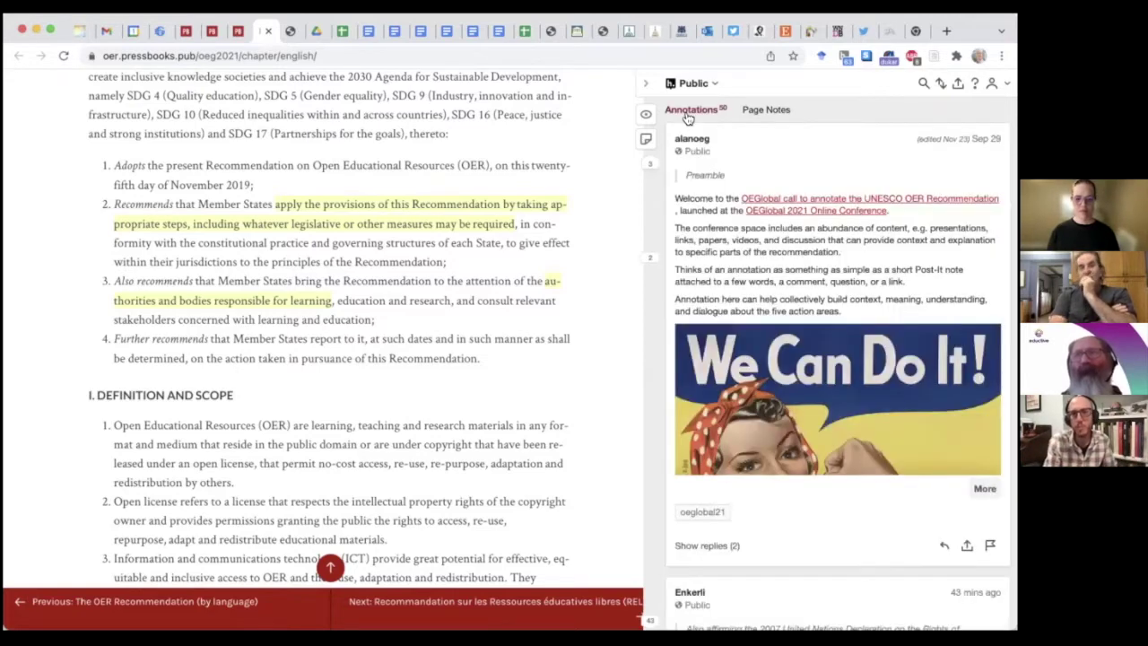
scroll(810, 345, "down", 2)
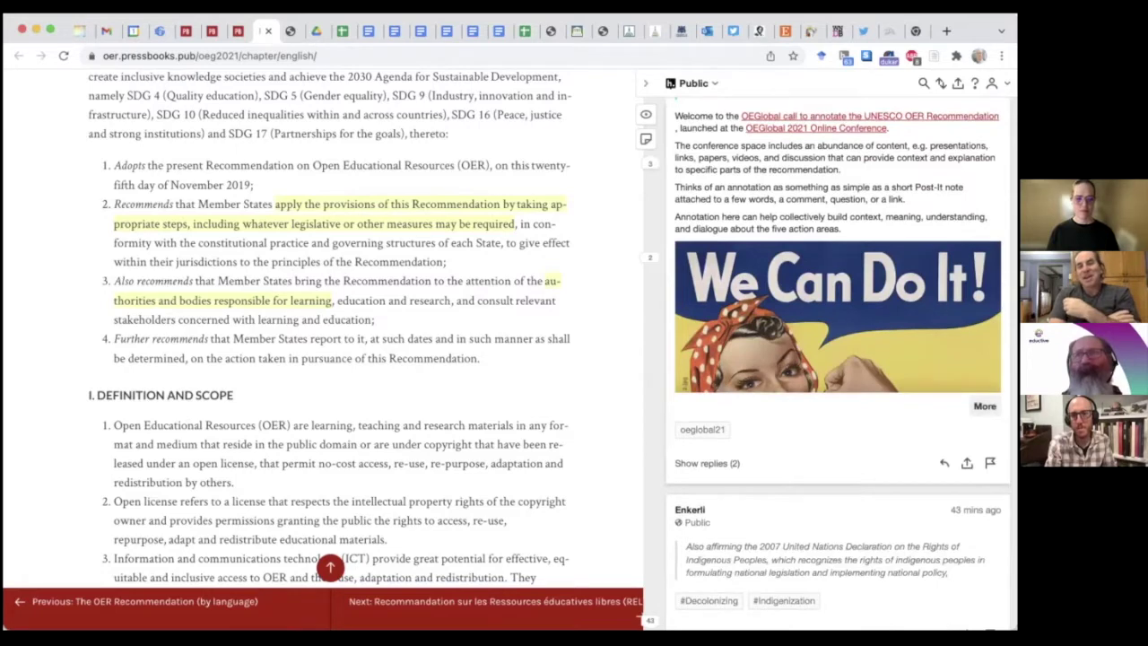
left_click(984, 405)
scroll(884, 378, "down", 5)
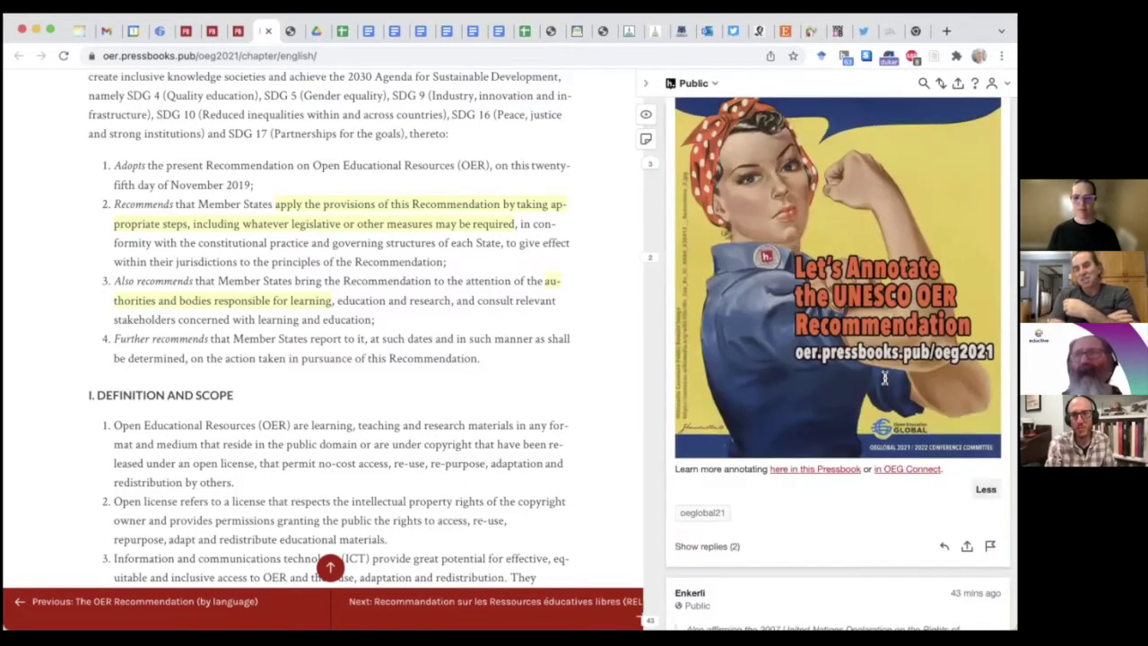
scroll(885, 378, "up", 7)
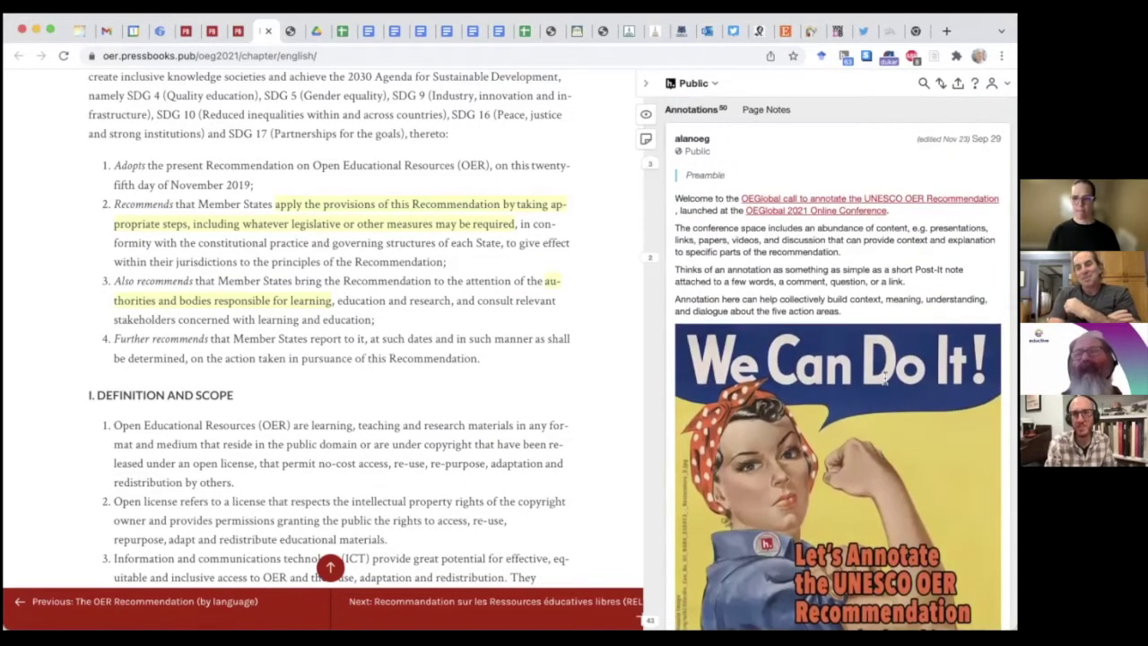
Jump from the welcome annotation to the Preamble heading it is anchored to in the chapter
left_click(763, 179)
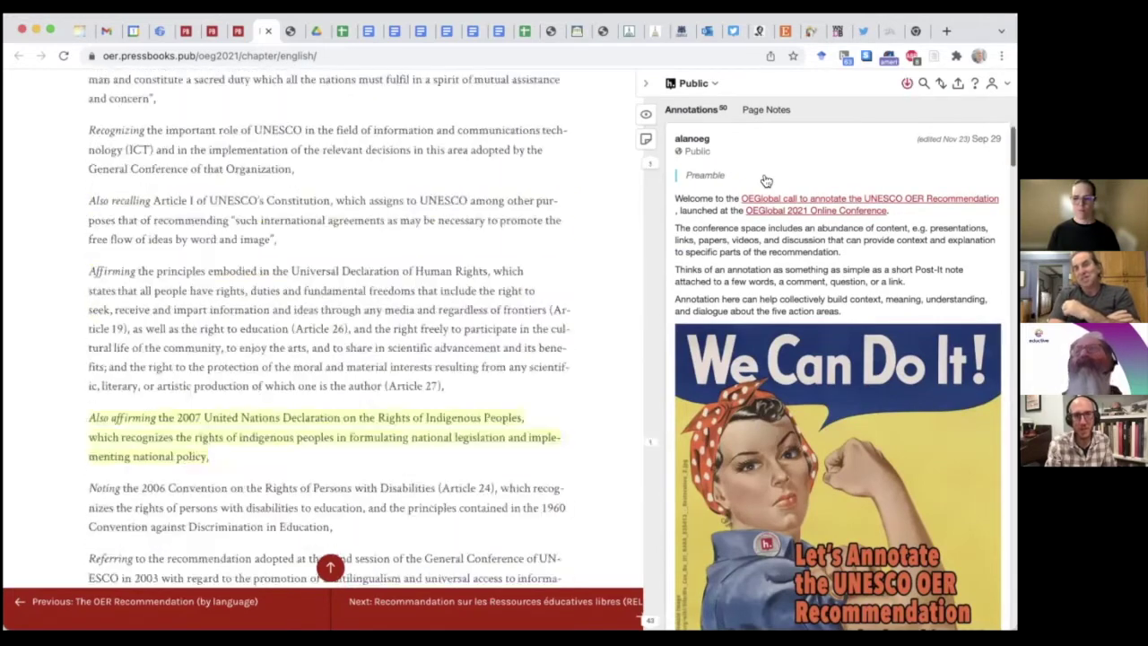
scroll(561, 438, "down", 3)
scroll(561, 437, "up", 1)
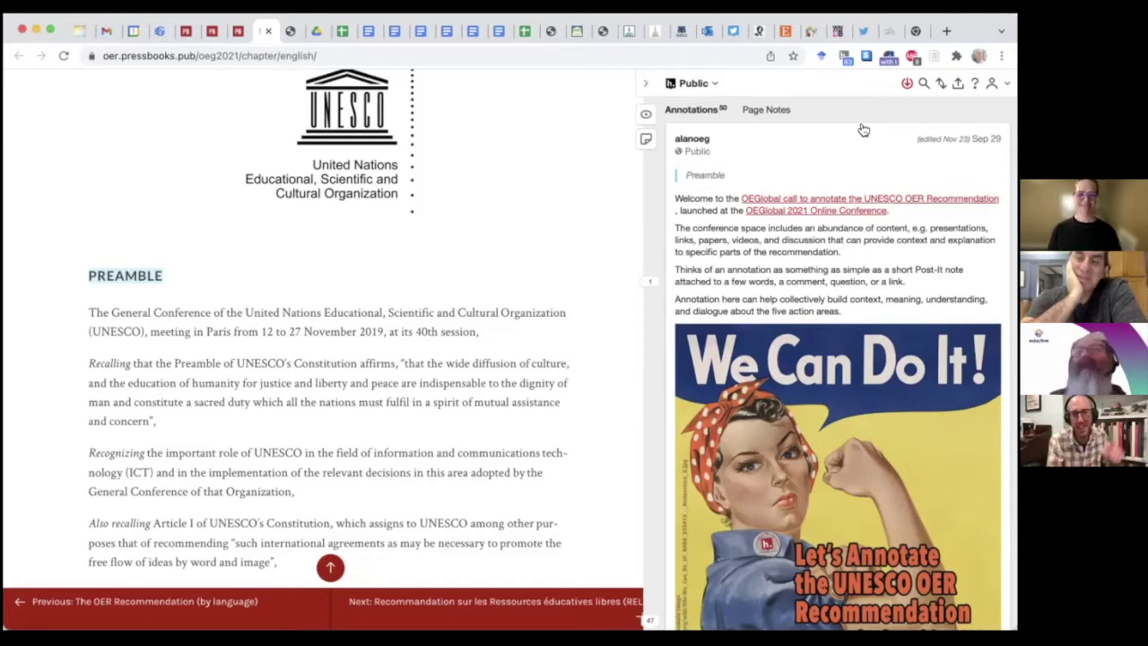
Compare the page notes list with the annotations list, ending on the annotations
left_click(780, 108)
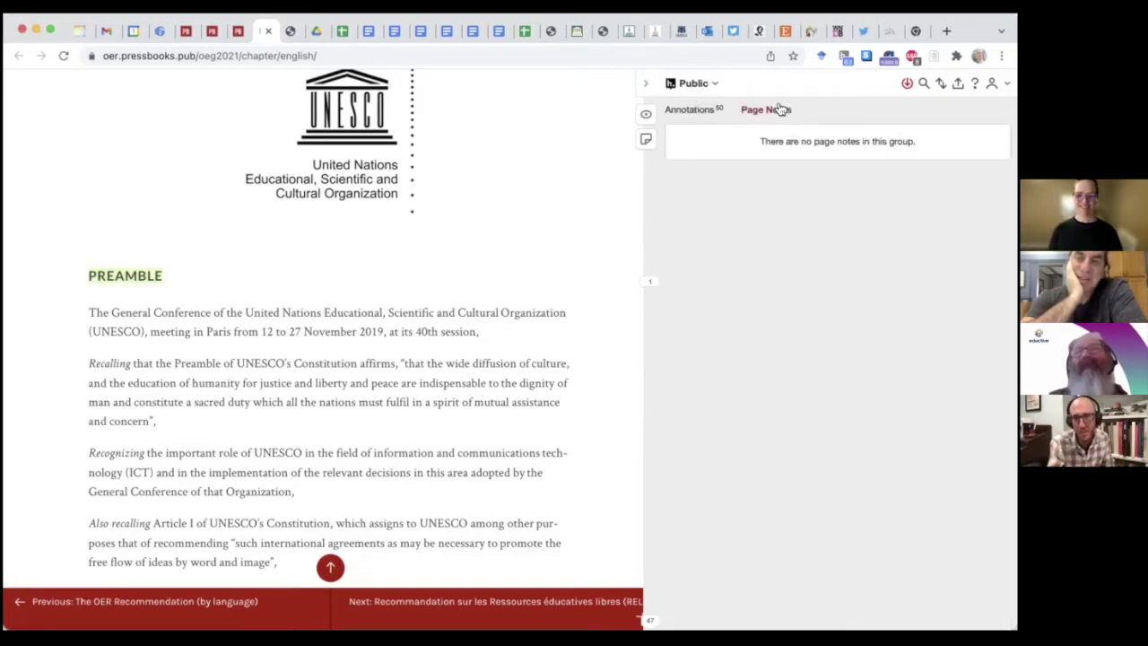
left_click(710, 116)
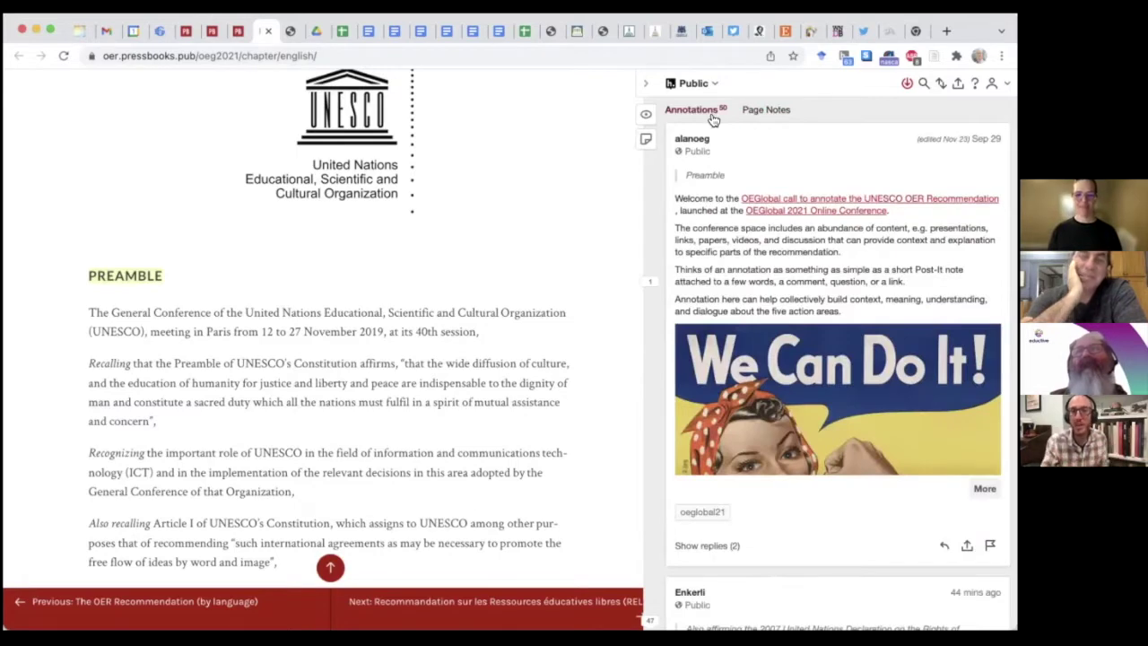
left_click(754, 112)
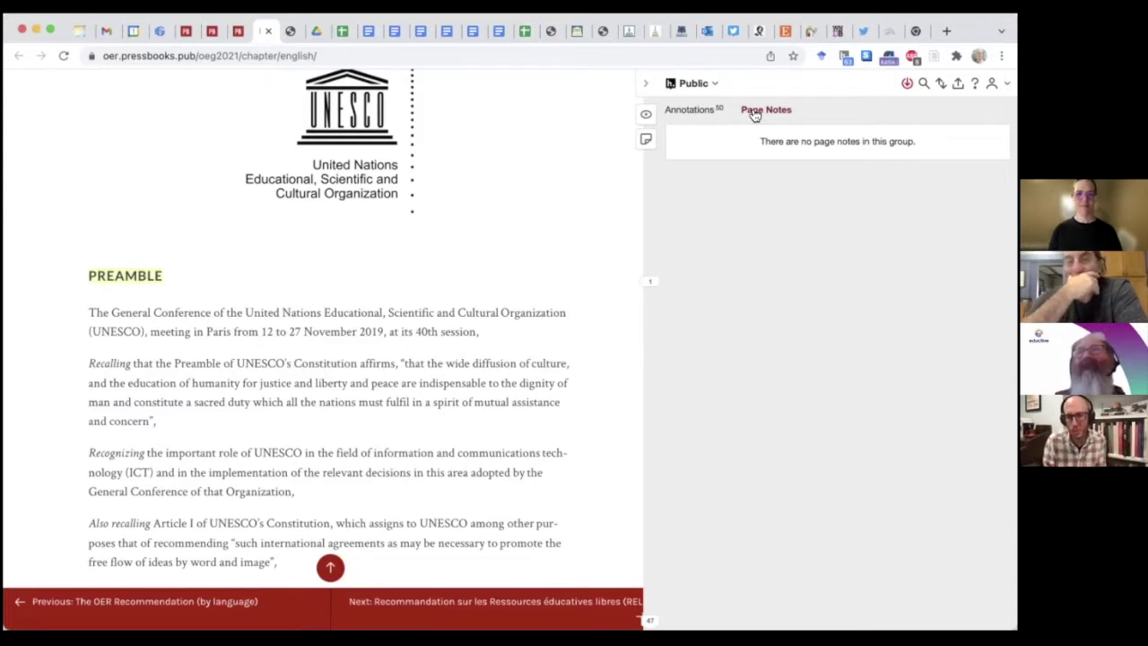
left_click(692, 110)
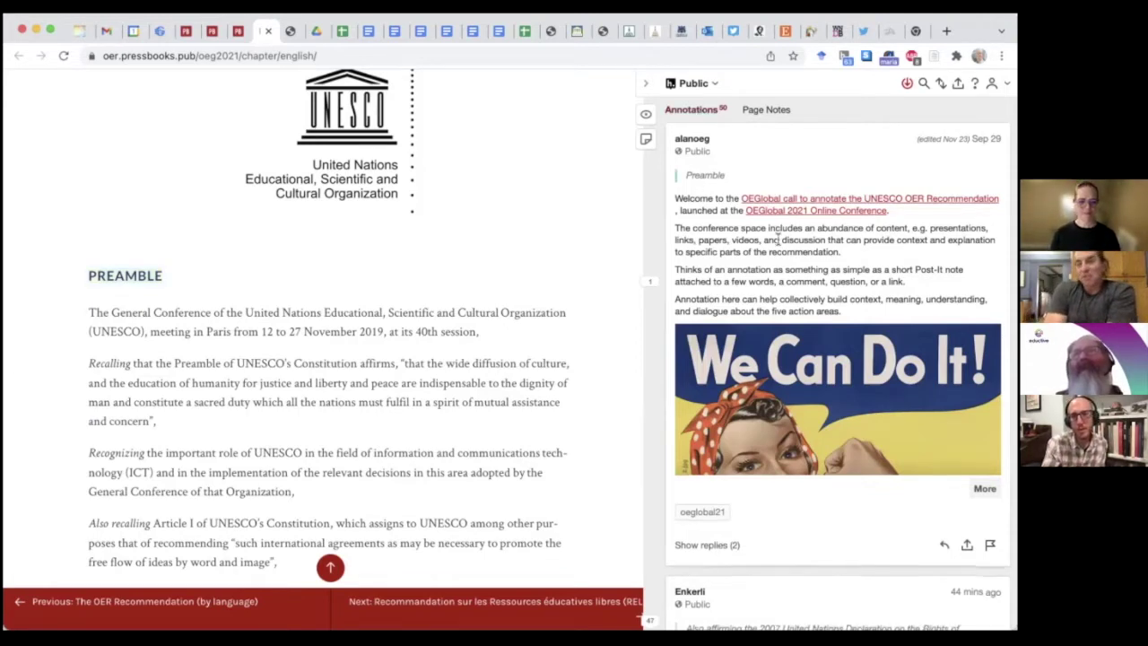
Expand the replies under the Preamble welcome annotation and read the thread about the CROWDLAAERS tool and the open preprint
scroll(777, 235, "down", 2)
left_click(707, 453)
scroll(709, 458, "down", 5)
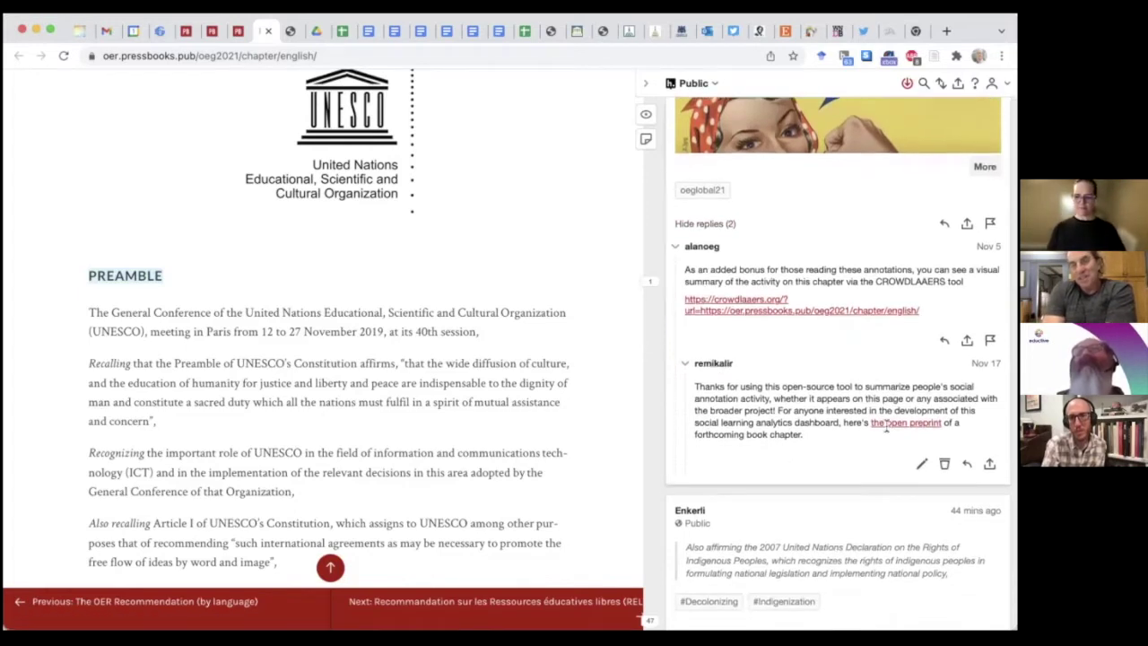
scroll(886, 429, "down", 5)
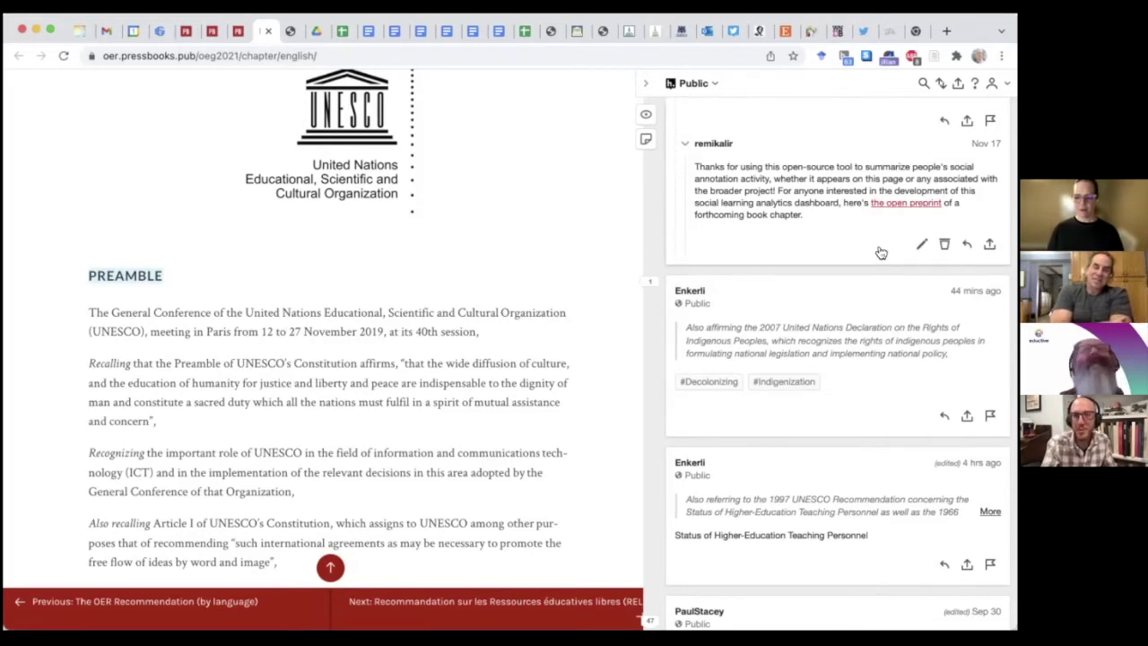
scroll(881, 252, "up", 5)
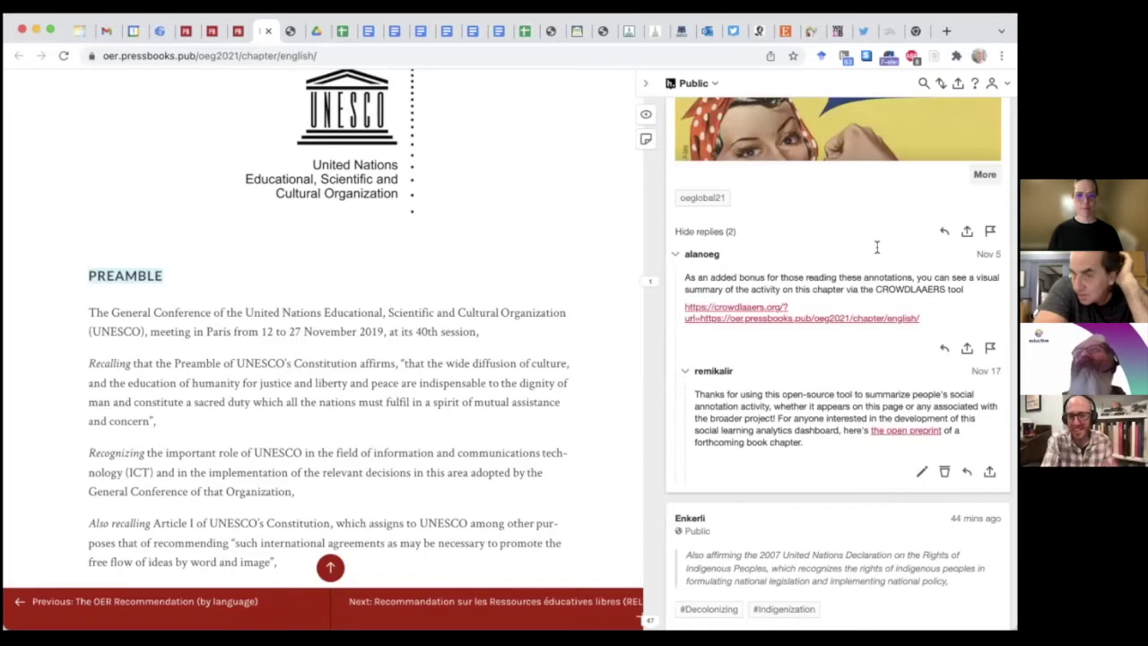
scroll(877, 247, "up", 5)
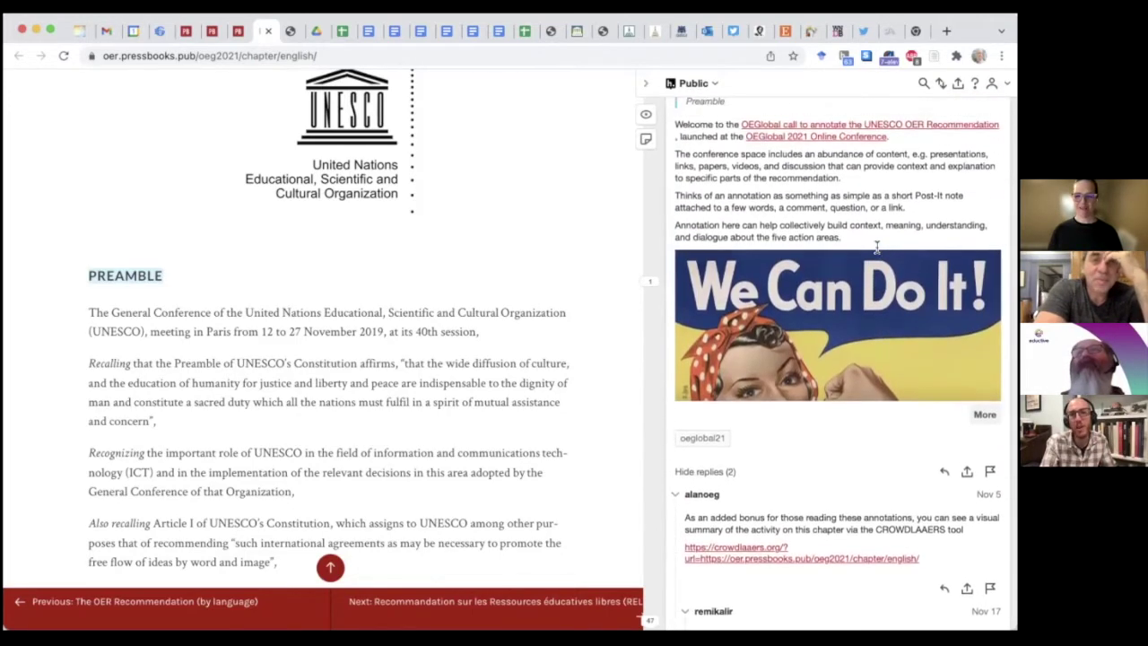
Expand the Preamble welcome annotation in full and review its poster, learn-more links, oeglobal21 tag and reply thread
scroll(877, 247, "up", 1)
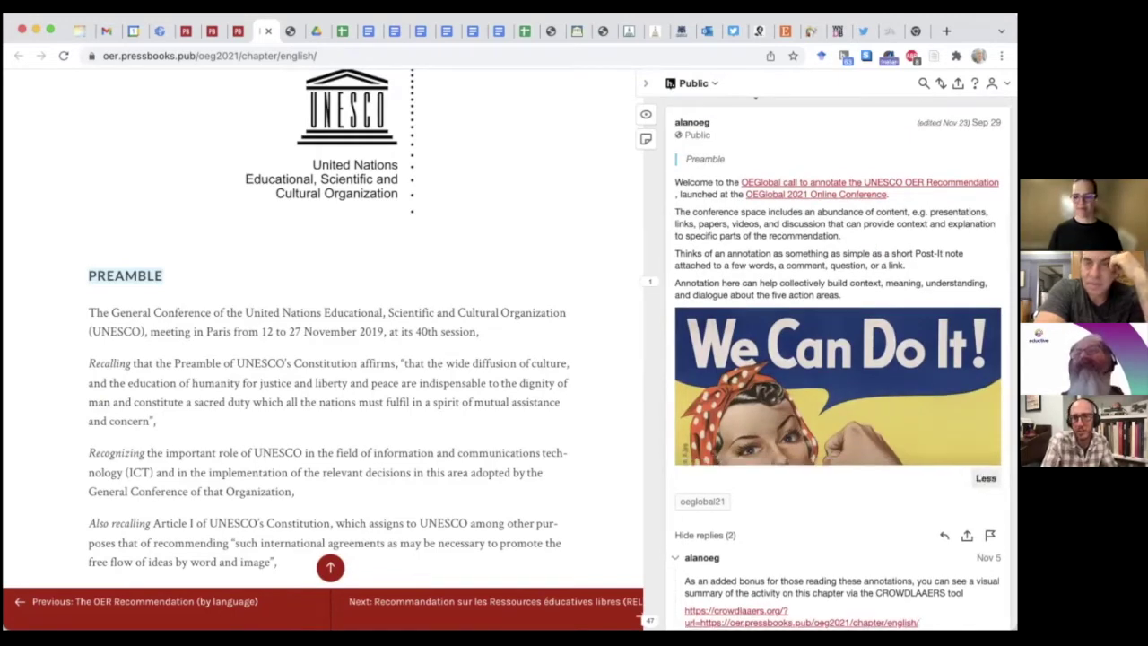
left_click(984, 472)
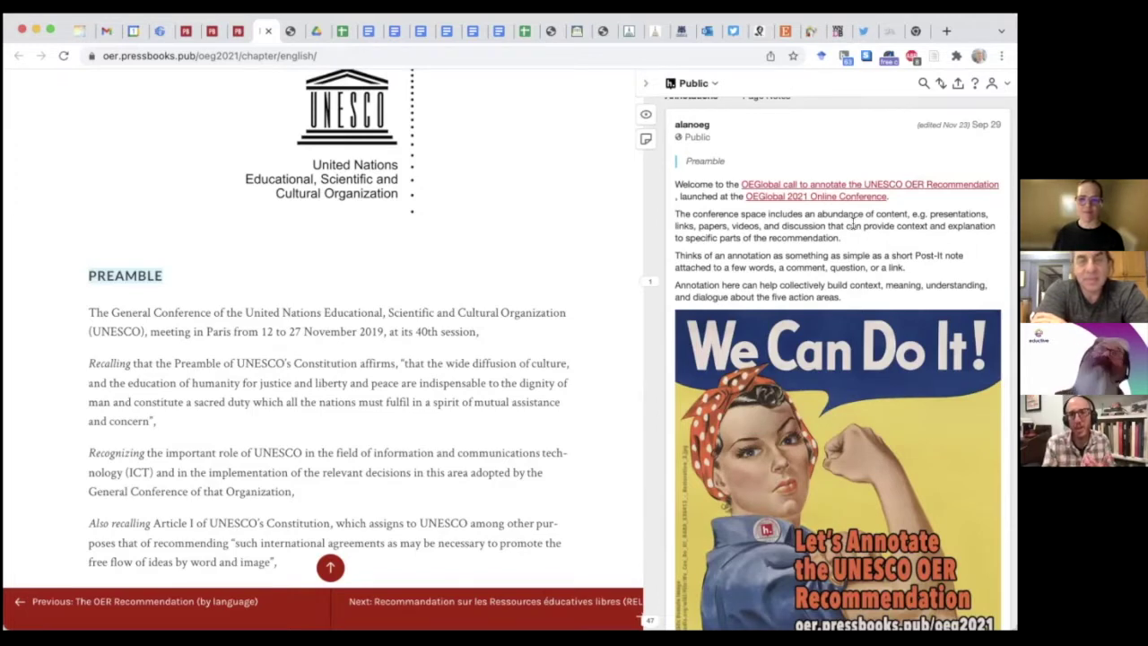
scroll(853, 225, "down", 3)
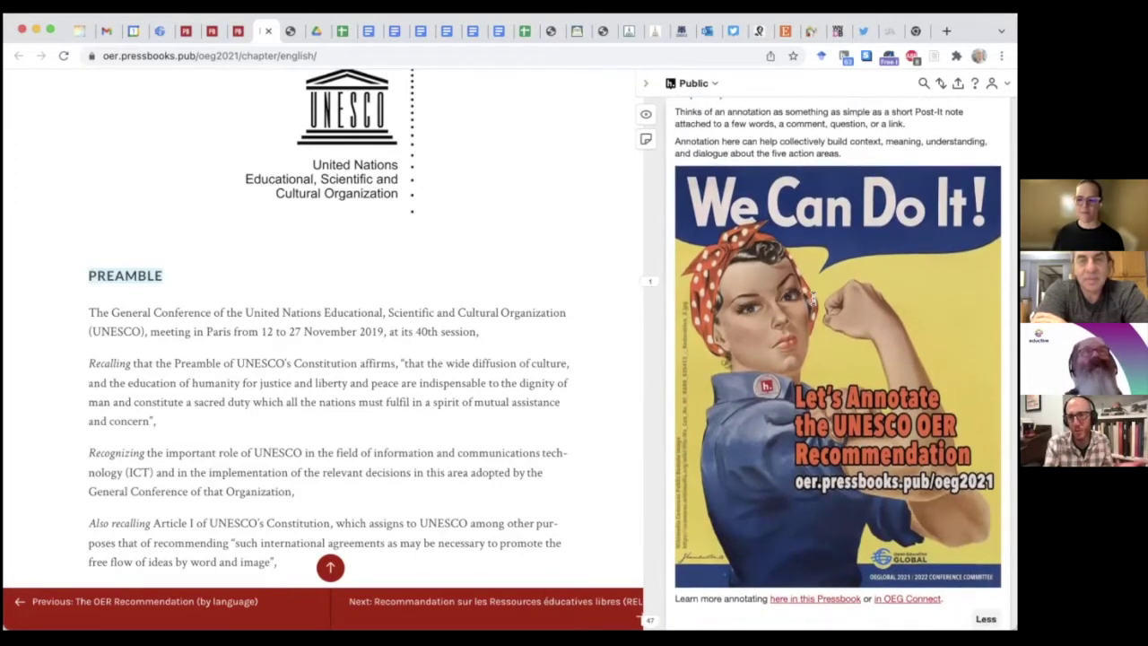
scroll(813, 299, "down", 2)
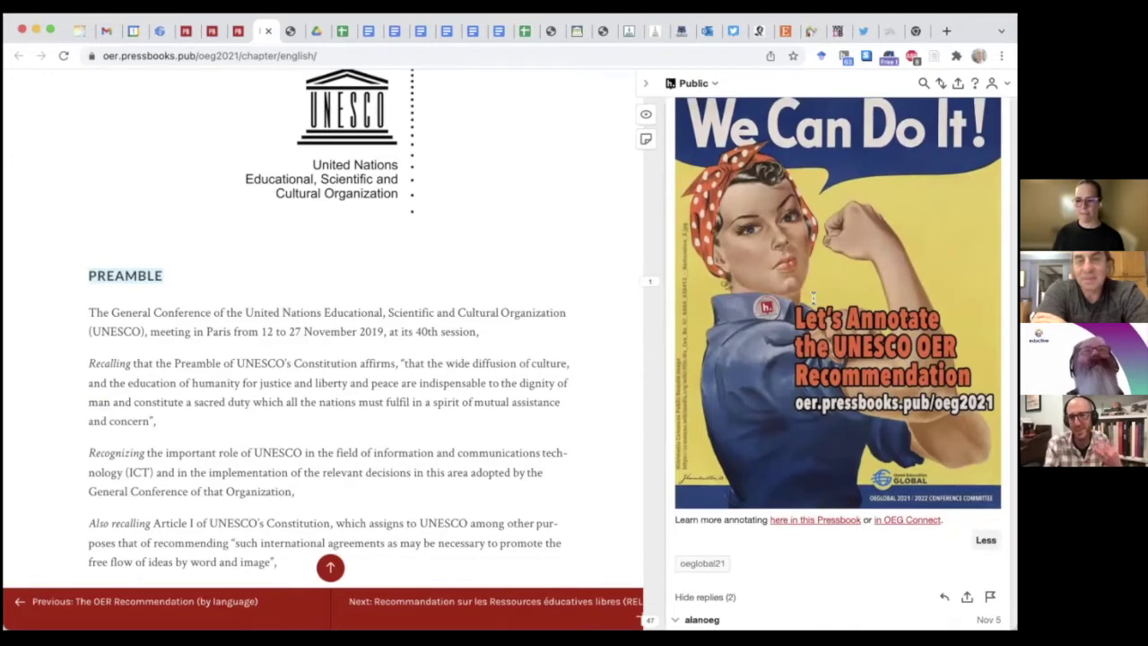
scroll(813, 299, "down", 3)
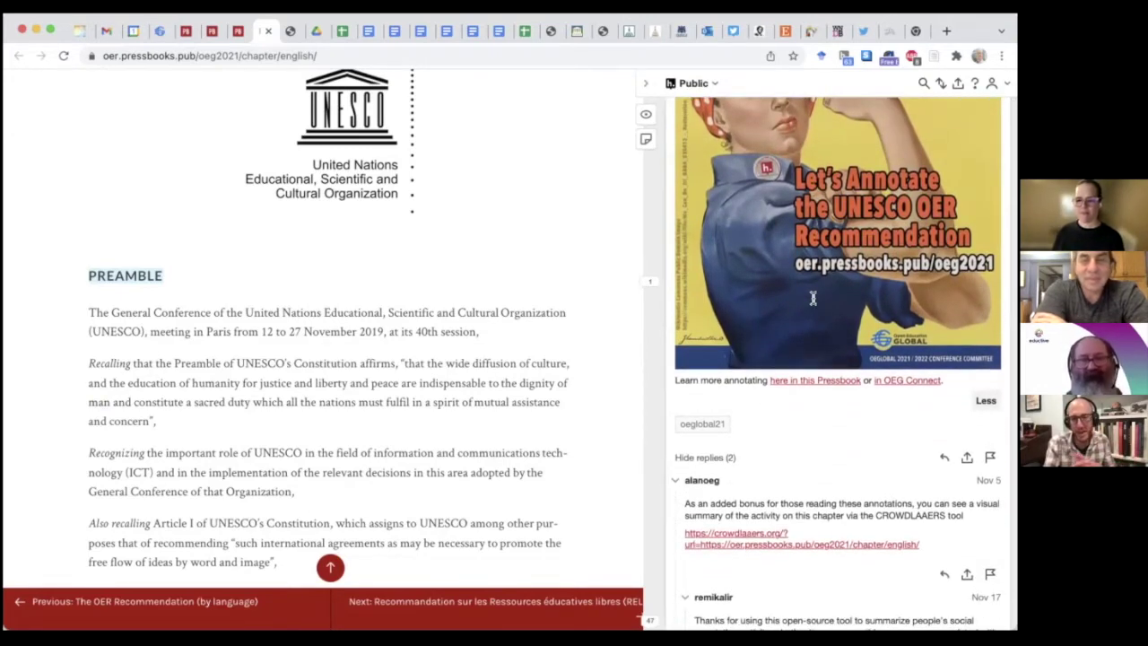
scroll(813, 298, "down", 1)
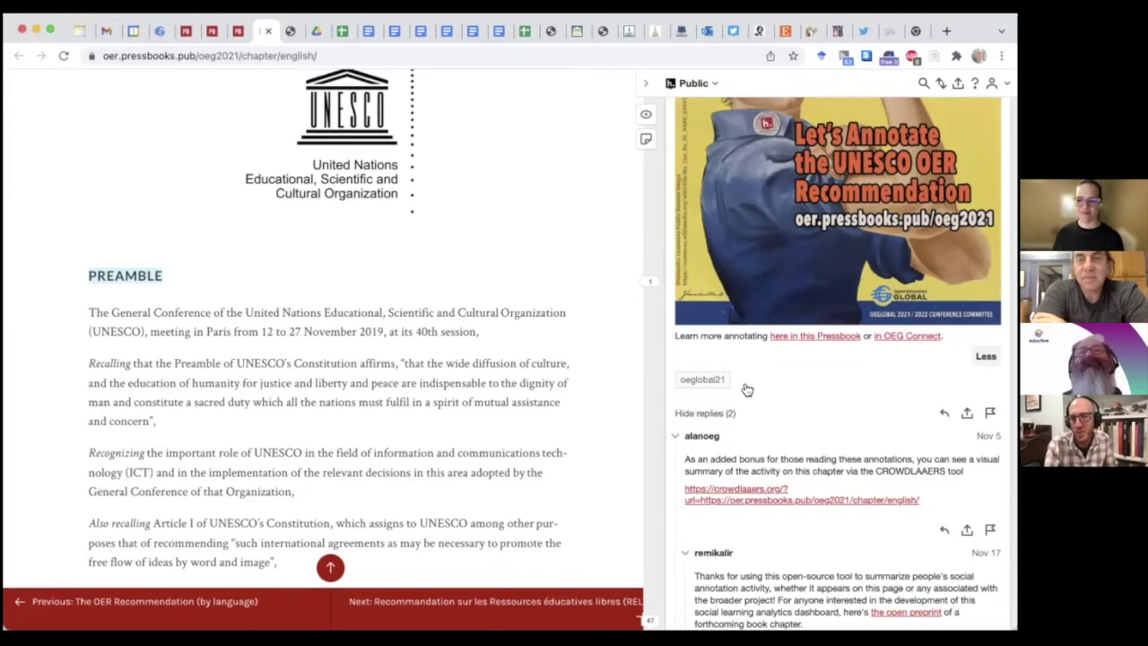
scroll(746, 389, "down", 2)
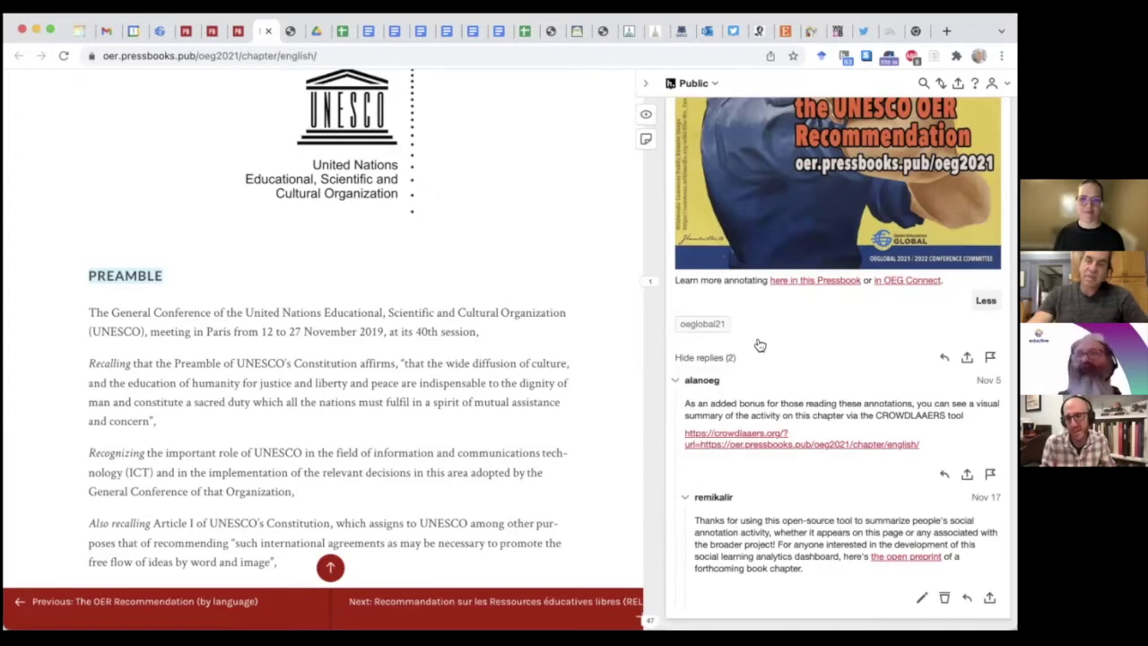
Jump to the Indigenous Peoples passage anchored by the annotation tagged #Decolonizing and #Indigenization, and revisit the welcome annotation's replies
scroll(809, 457, "down", 4)
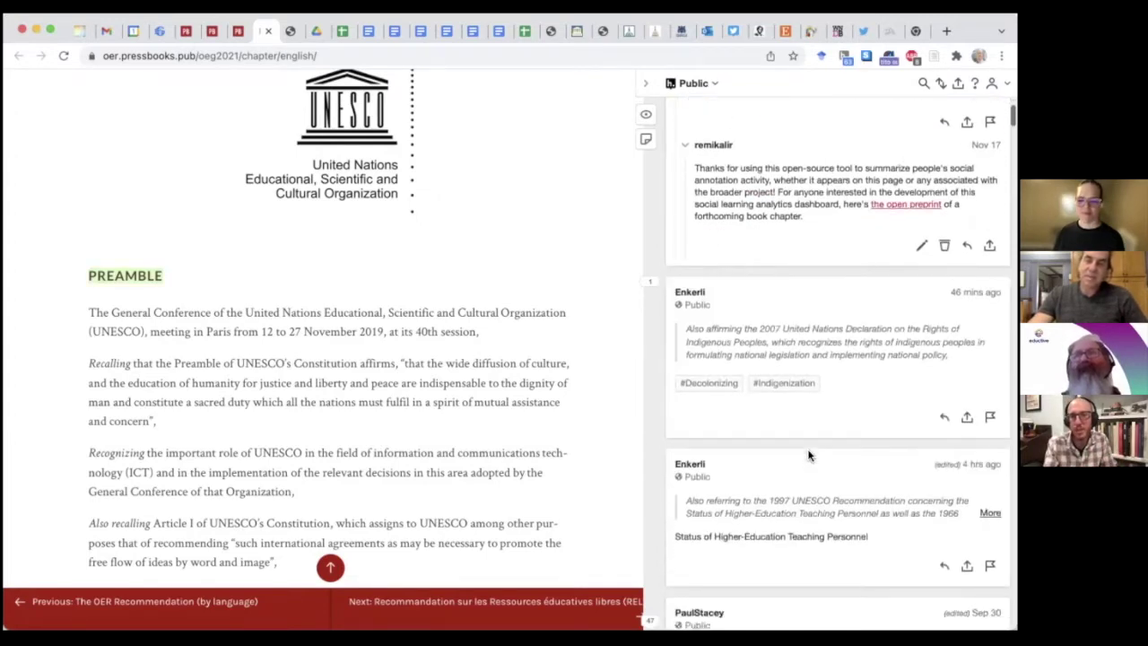
left_click(769, 425)
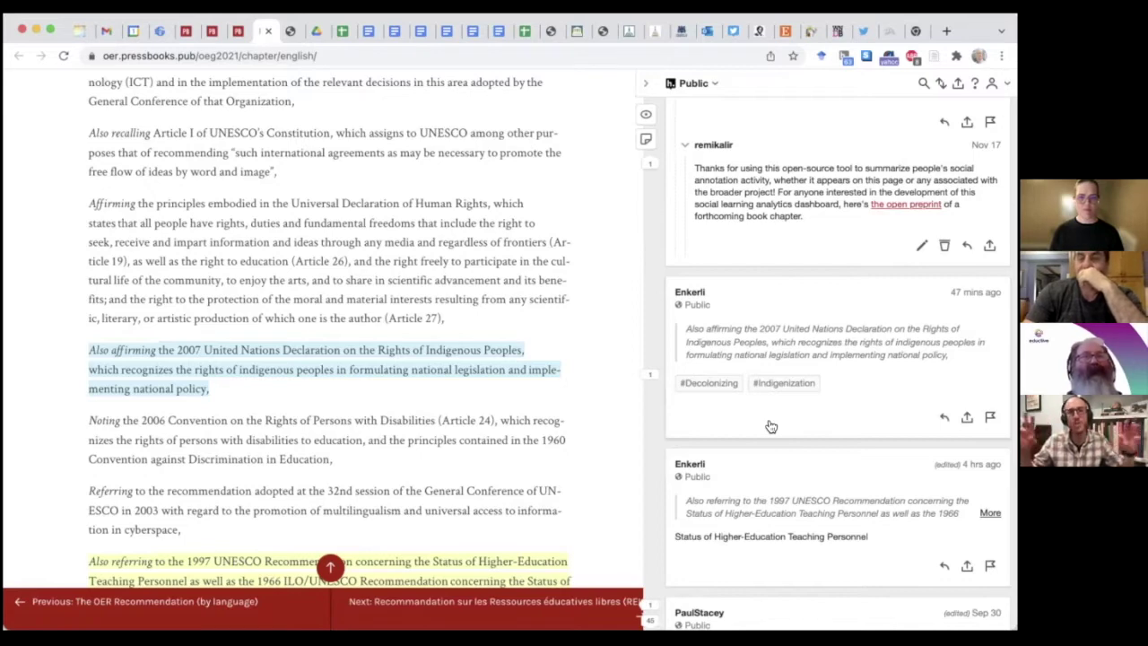
scroll(770, 426, "up", 10)
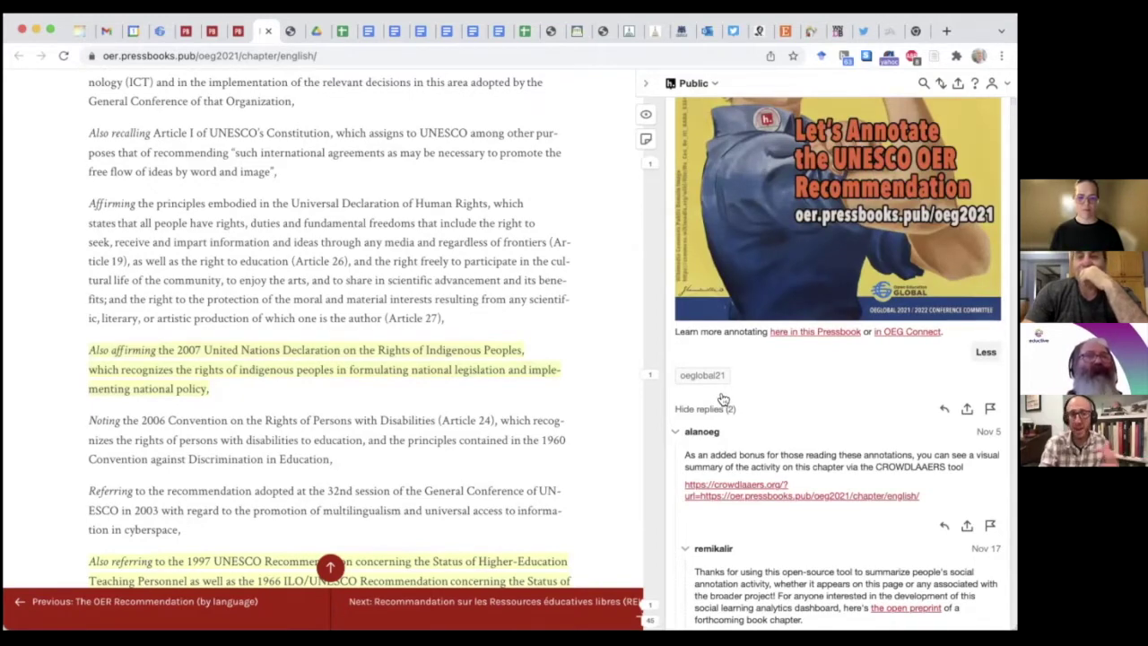
scroll(722, 398, "down", 3)
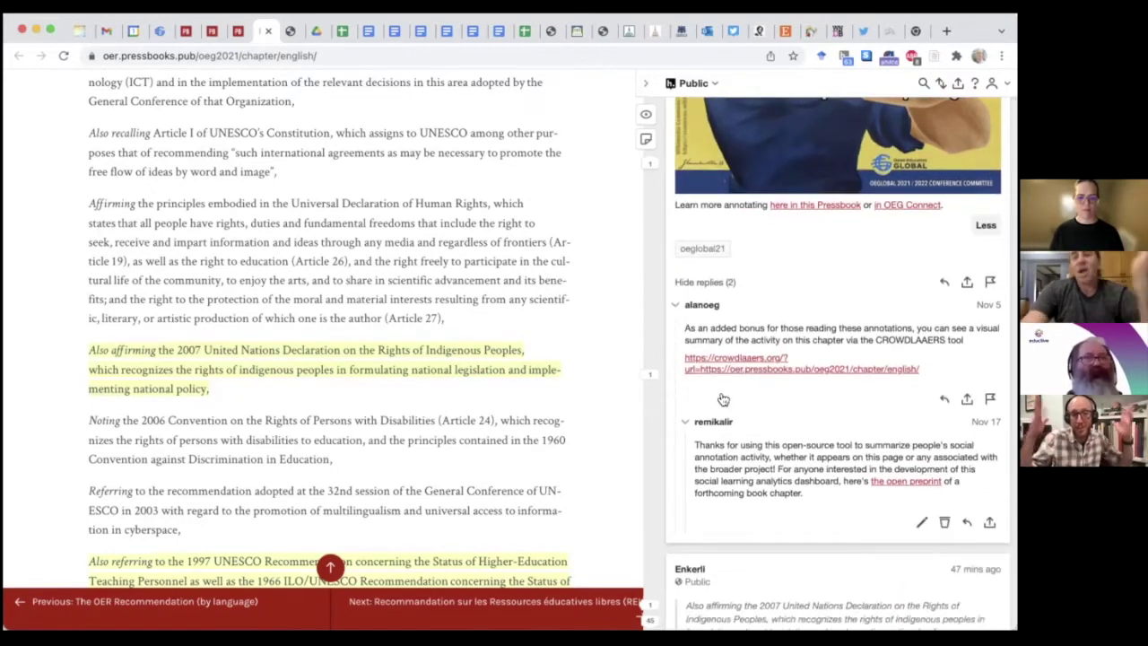
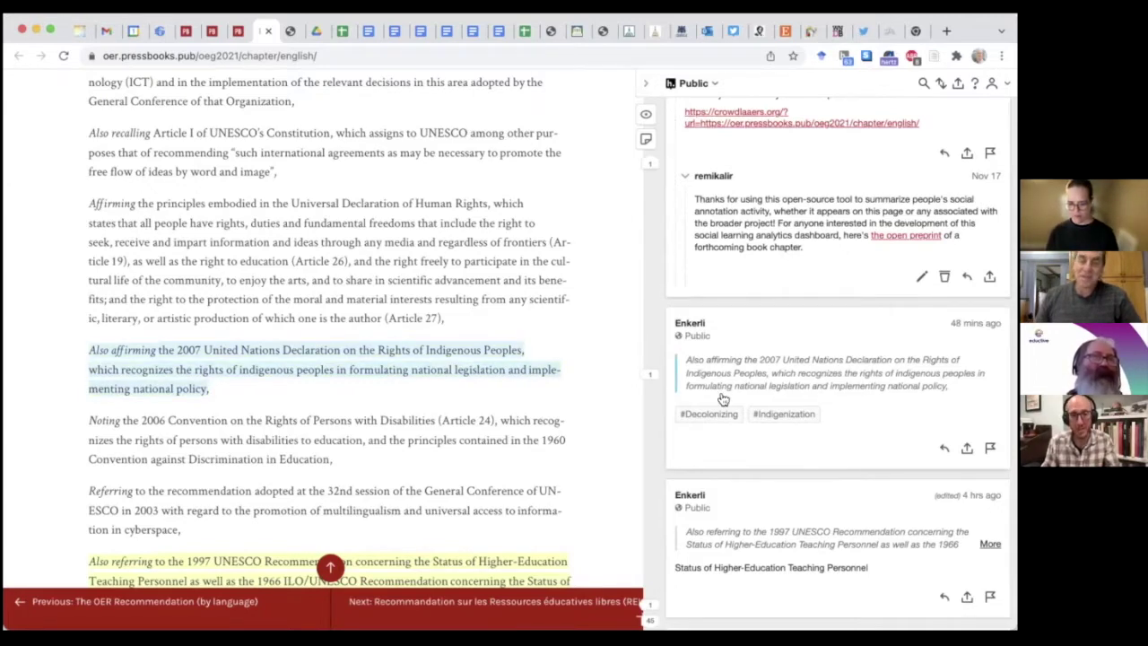
Expand the replies under the annotation about legislative measures and read the Colorado and Finland OER policy examples
scroll(723, 399, "down", 10)
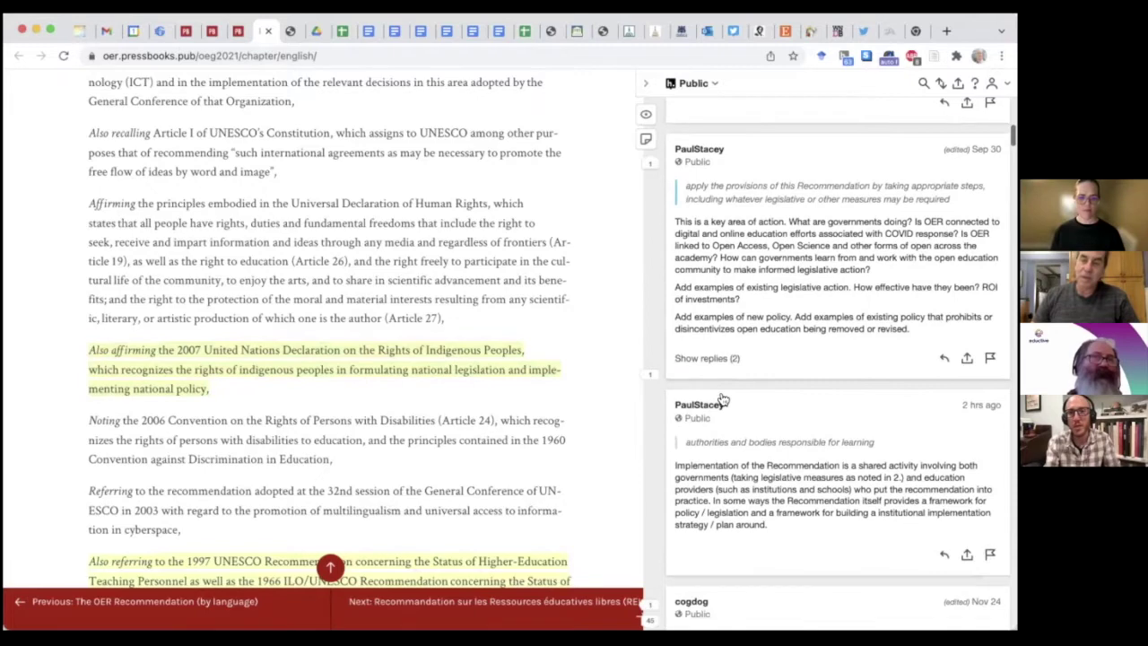
left_click(708, 357)
scroll(823, 381, "down", 4)
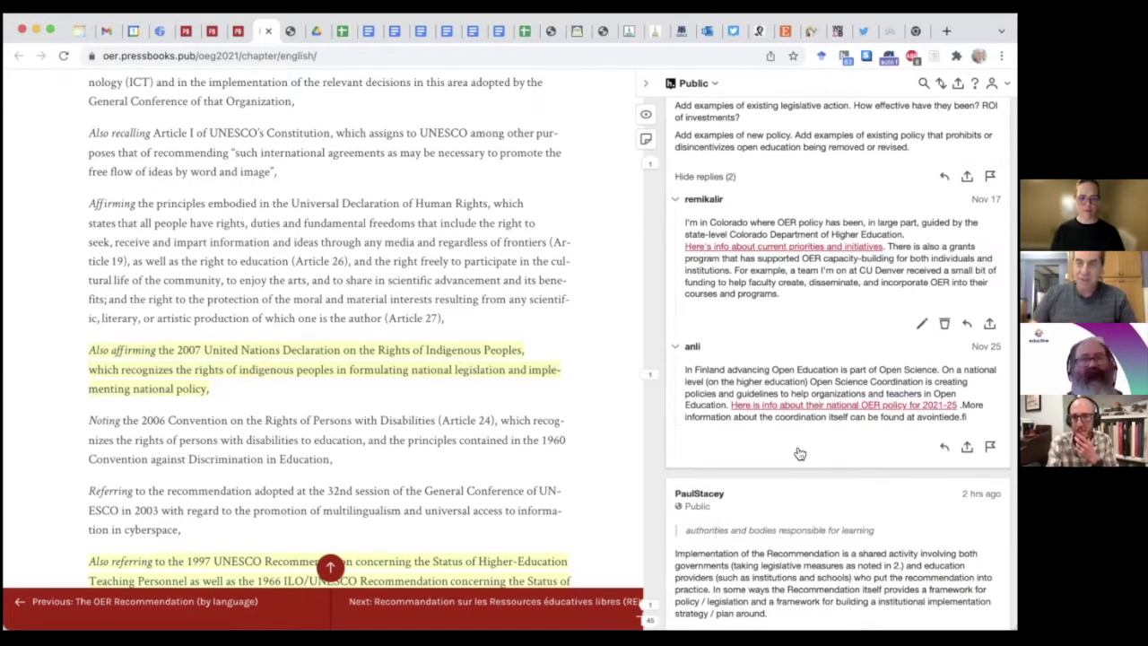
Expand the reply under the "museums" annotation, and read its #LODLAM links and the following "cultural institutions" annotation
scroll(795, 461, "down", 5)
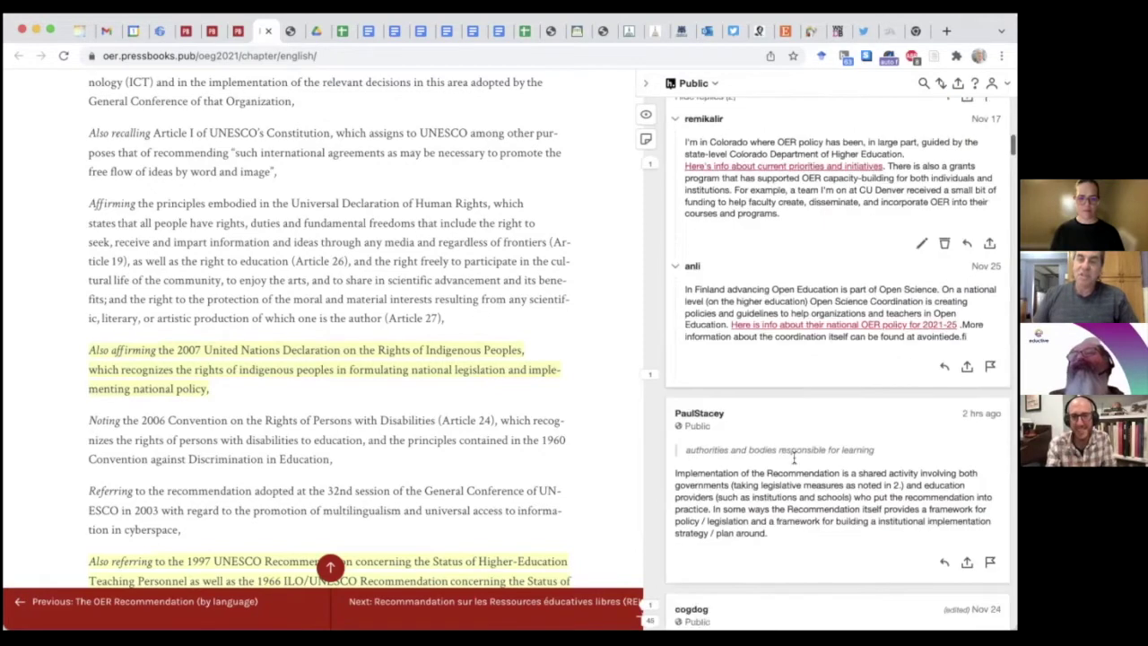
left_click(719, 448)
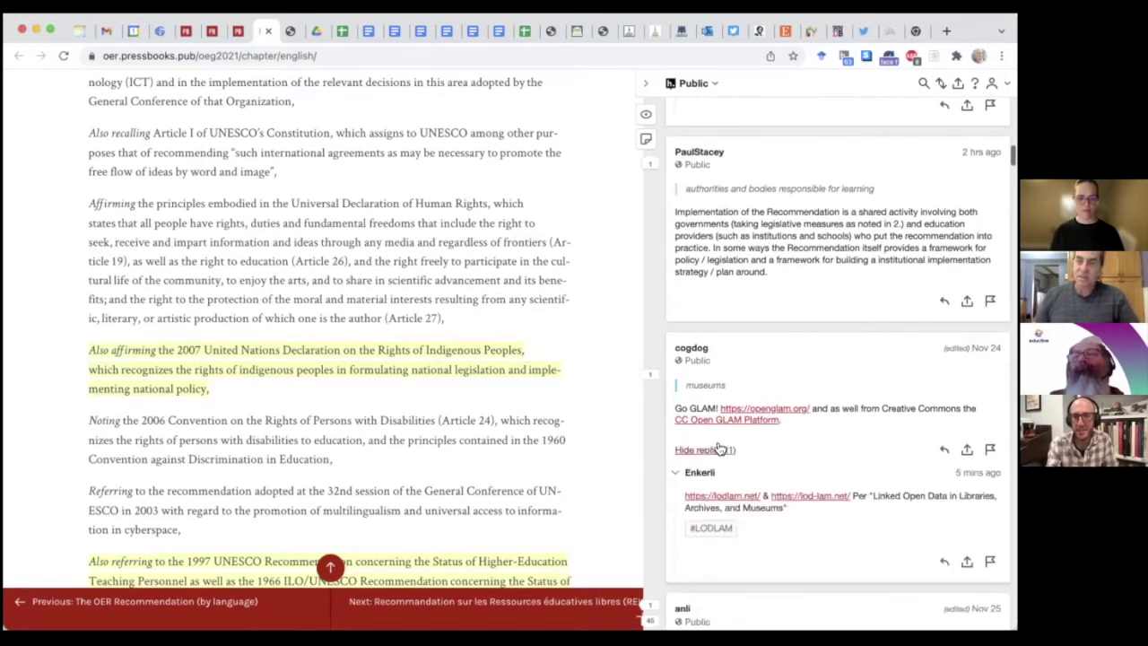
scroll(722, 450, "down", 1)
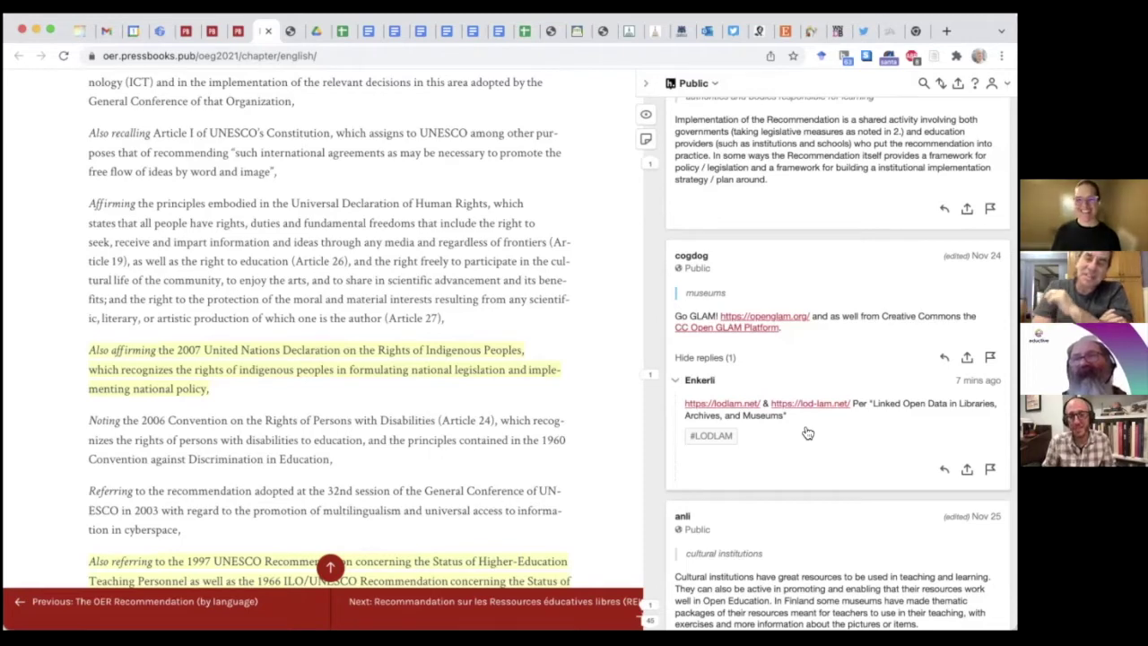
scroll(807, 433, "down", 3)
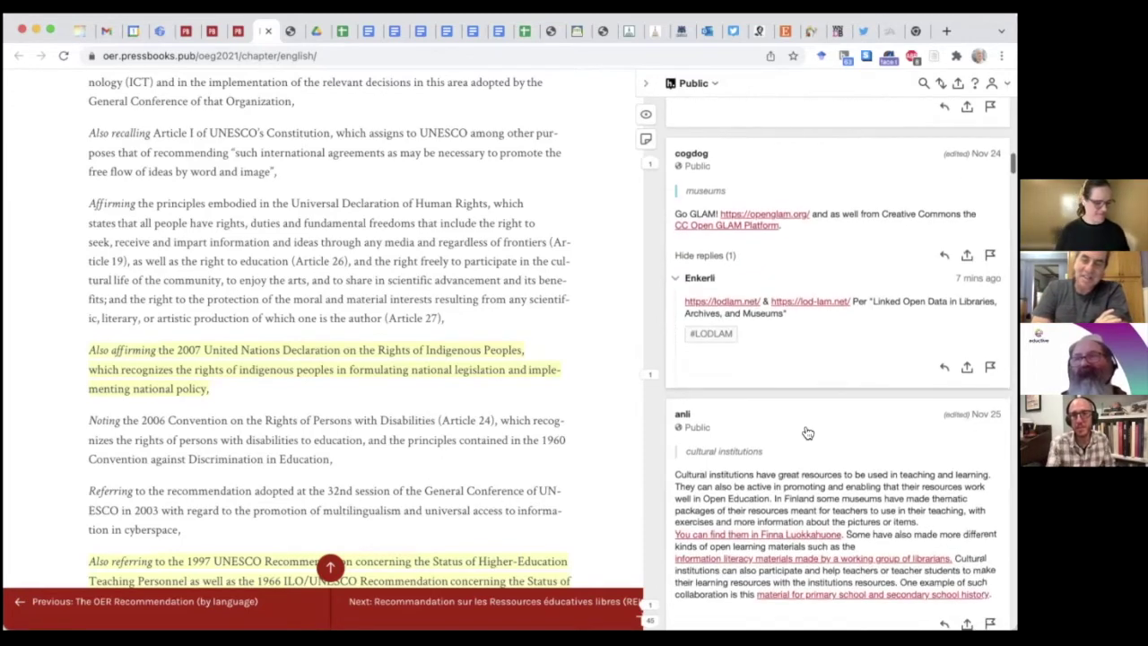